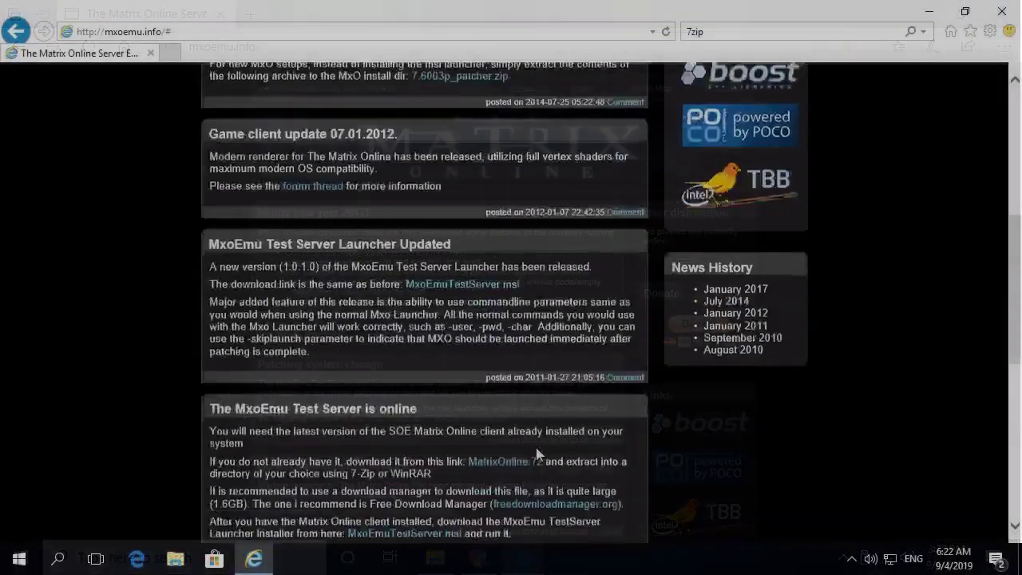
# - Save the MatrixOnline.7z client archive to Downloads and check its progress in the downloads list
pyautogui.scroll(-3, 527, 422)
pyautogui.click(504, 296)
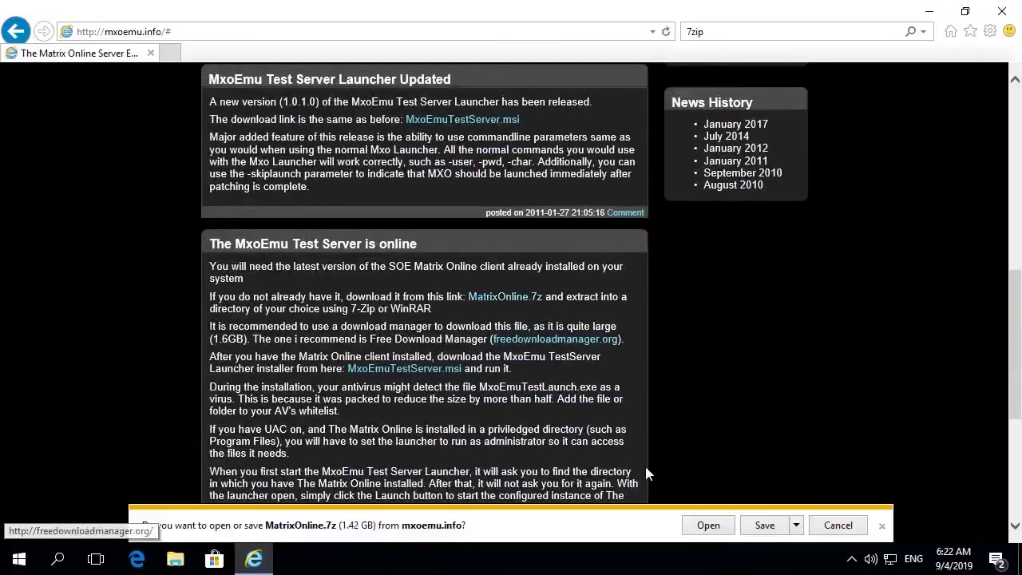
pyautogui.click(765, 525)
pyautogui.click(826, 525)
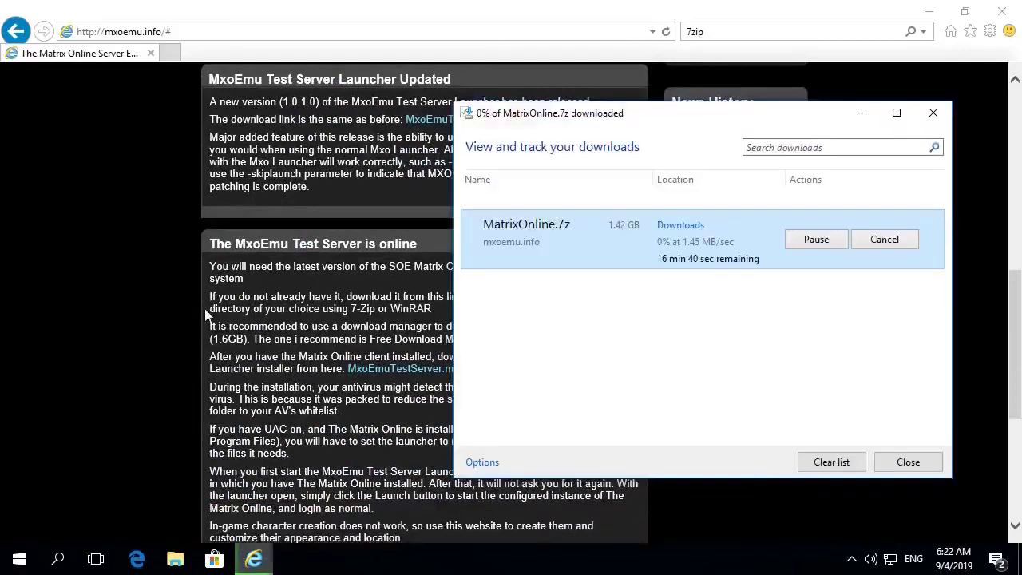
pyautogui.moveTo(713, 120); pyautogui.dragTo(718, 139)
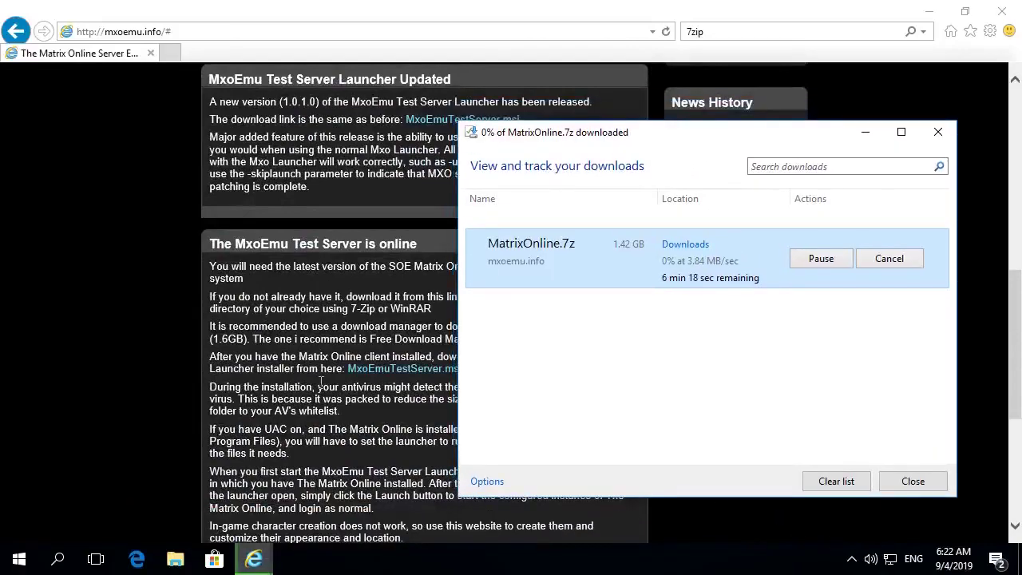
pyautogui.click(224, 323)
pyautogui.scroll(8, 208, 355)
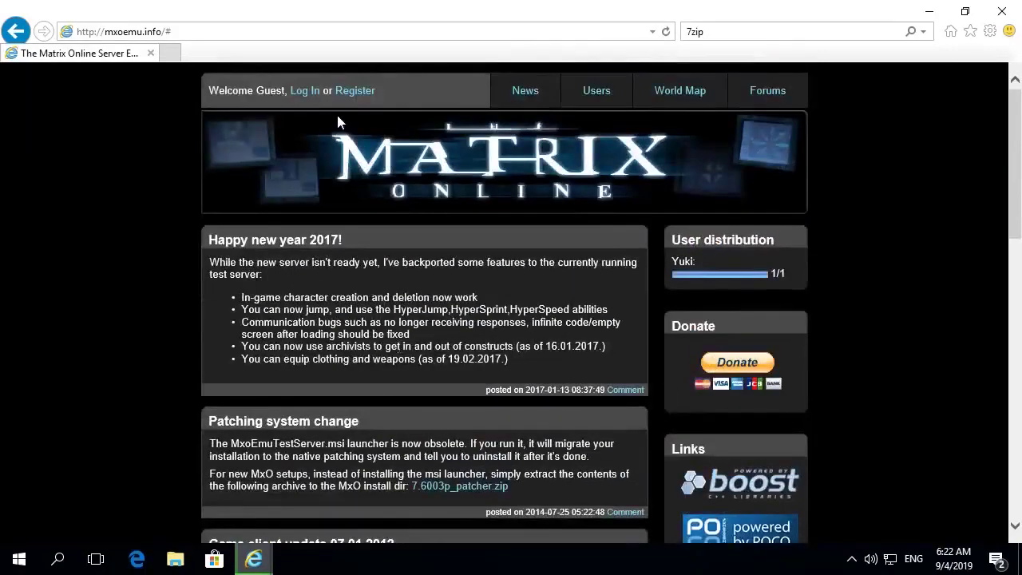
# - Register a new account with a username and password, then dismiss the completion notice
pyautogui.click(351, 91)
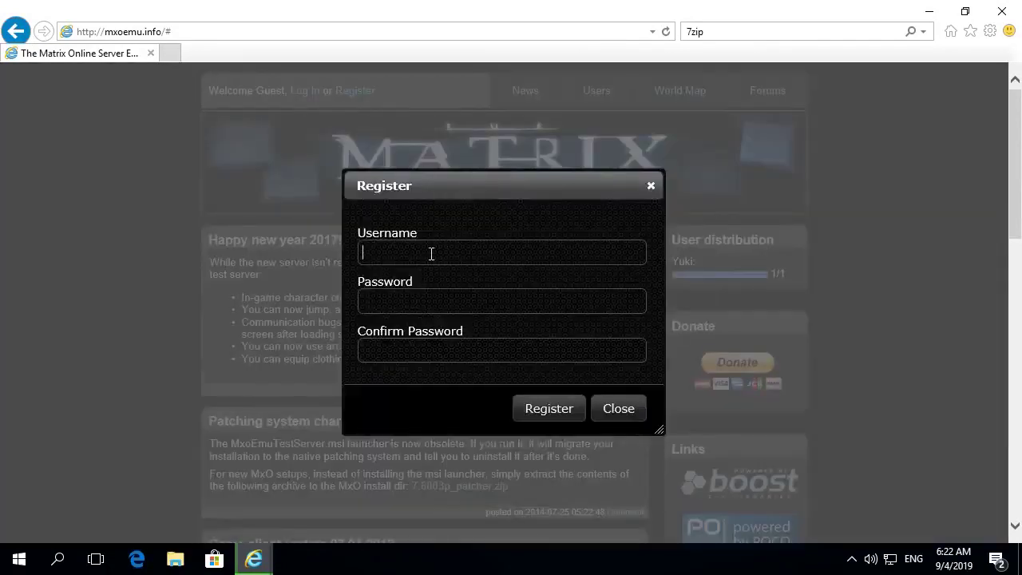
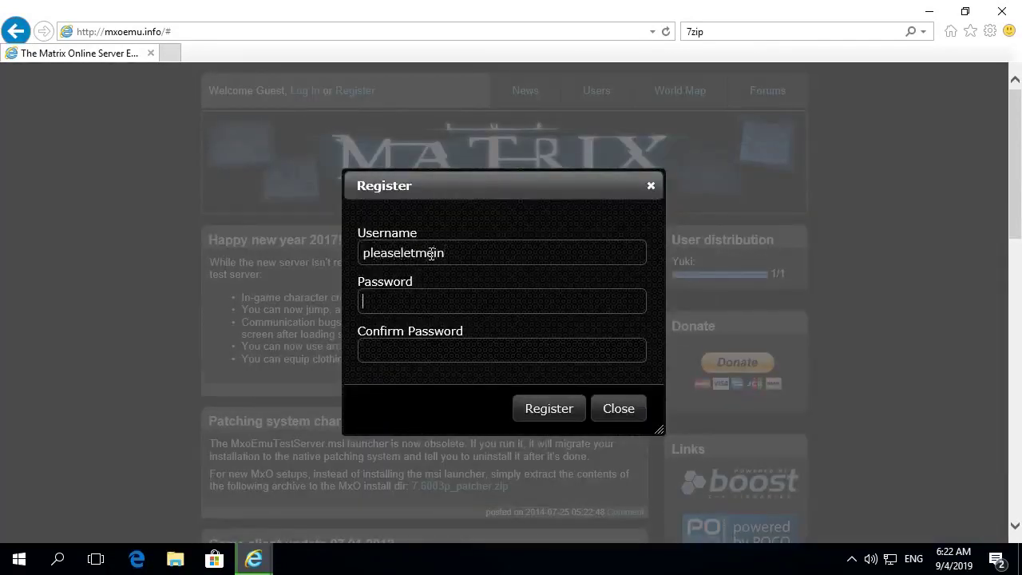
pyautogui.press('Tab')
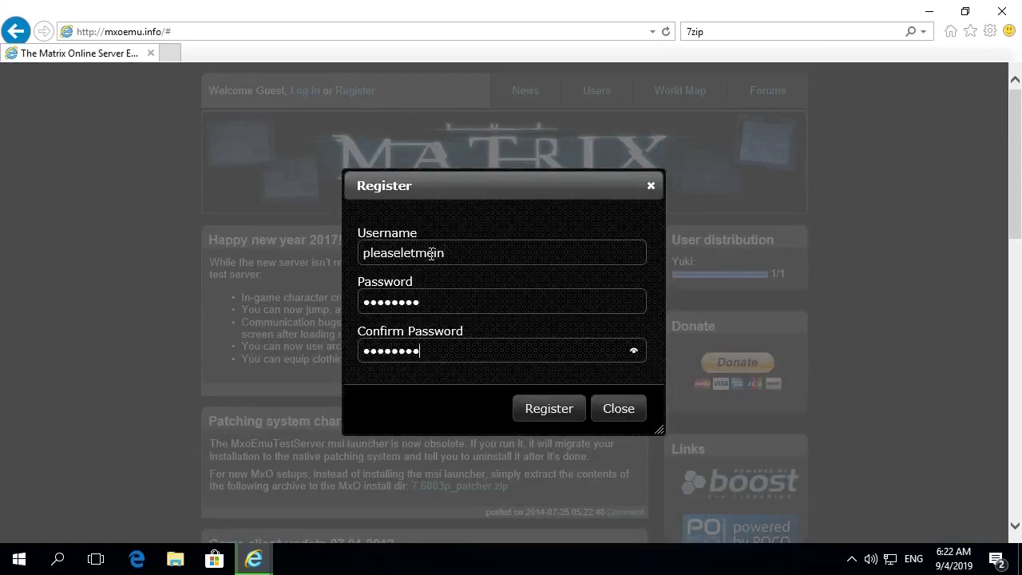
pyautogui.click(532, 411)
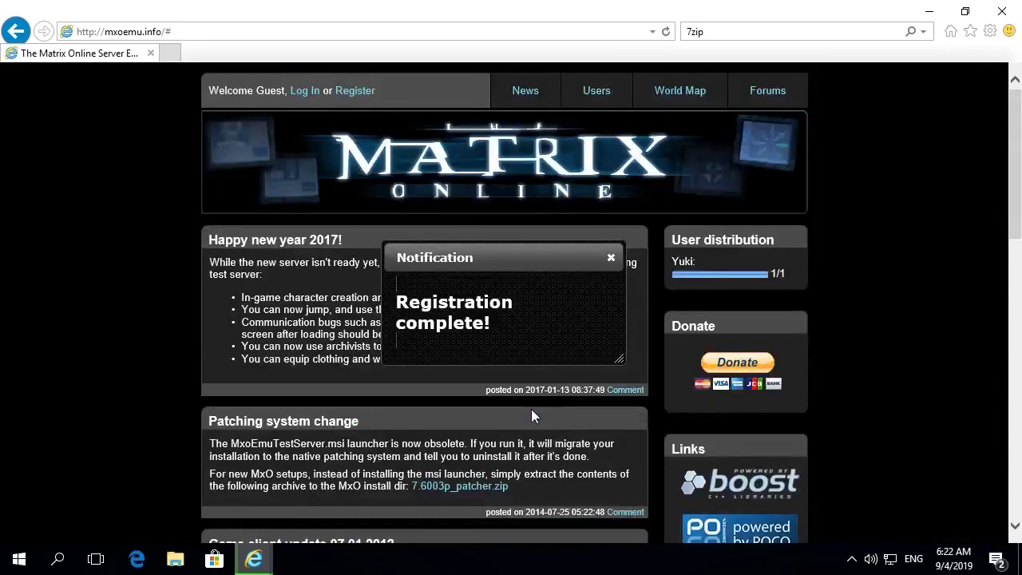
pyautogui.moveTo(397, 302); pyautogui.dragTo(488, 323)
pyautogui.click(585, 352)
pyautogui.click(610, 258)
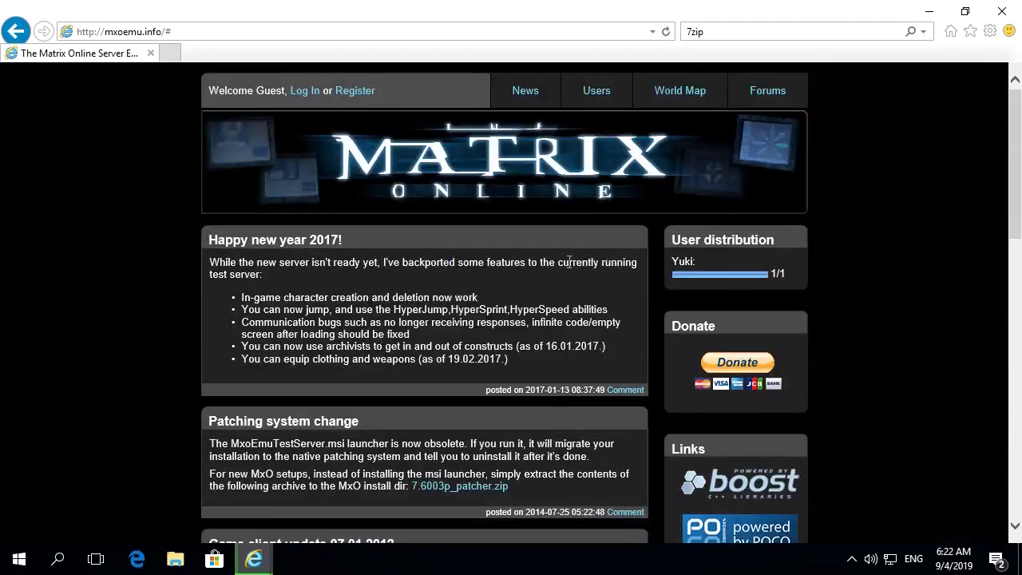
# - Log in with the new account's credentials and reload the page showing the welcome
pyautogui.click(303, 91)
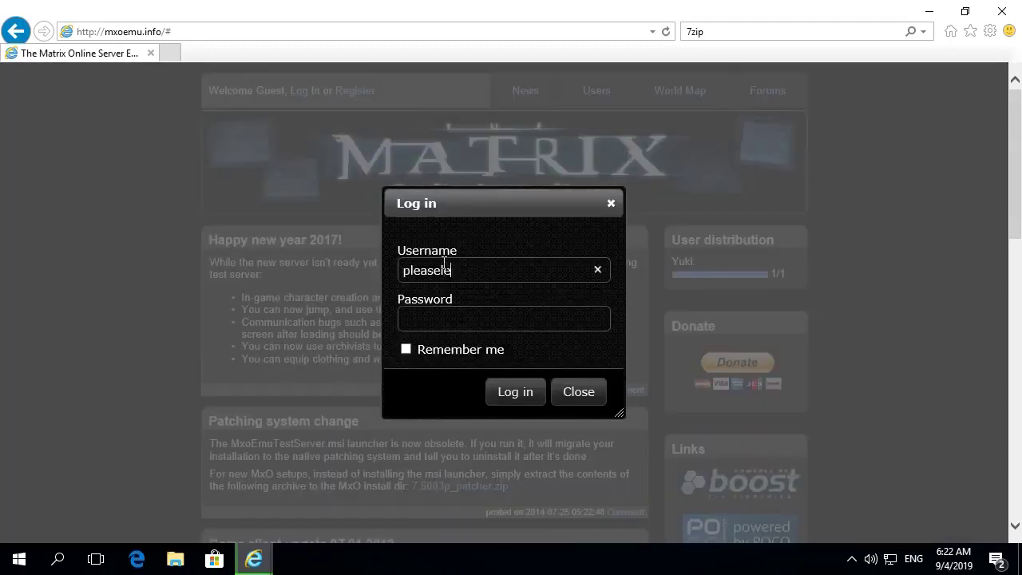
pyautogui.click(516, 393)
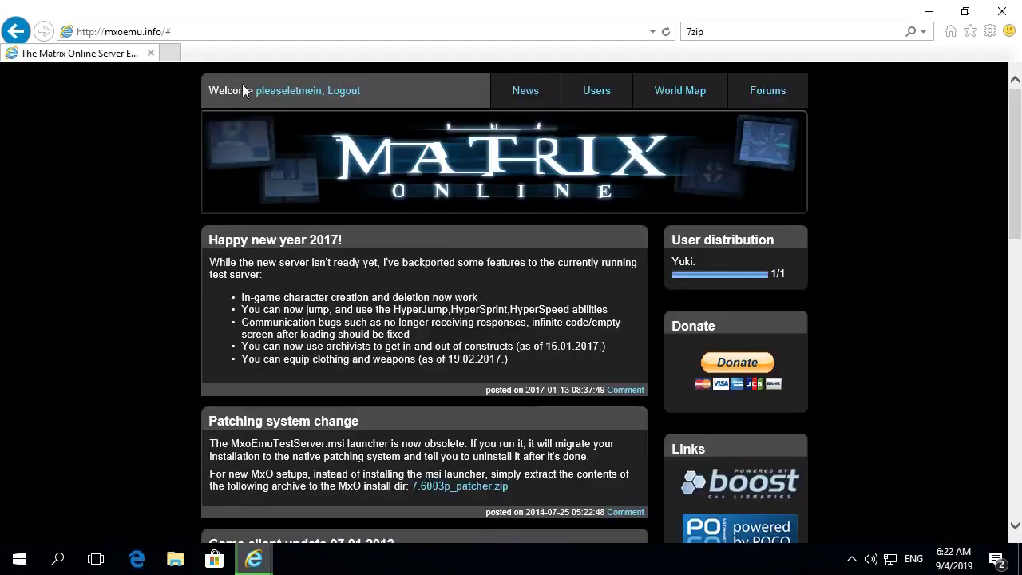
pyautogui.moveTo(202, 95); pyautogui.dragTo(357, 113)
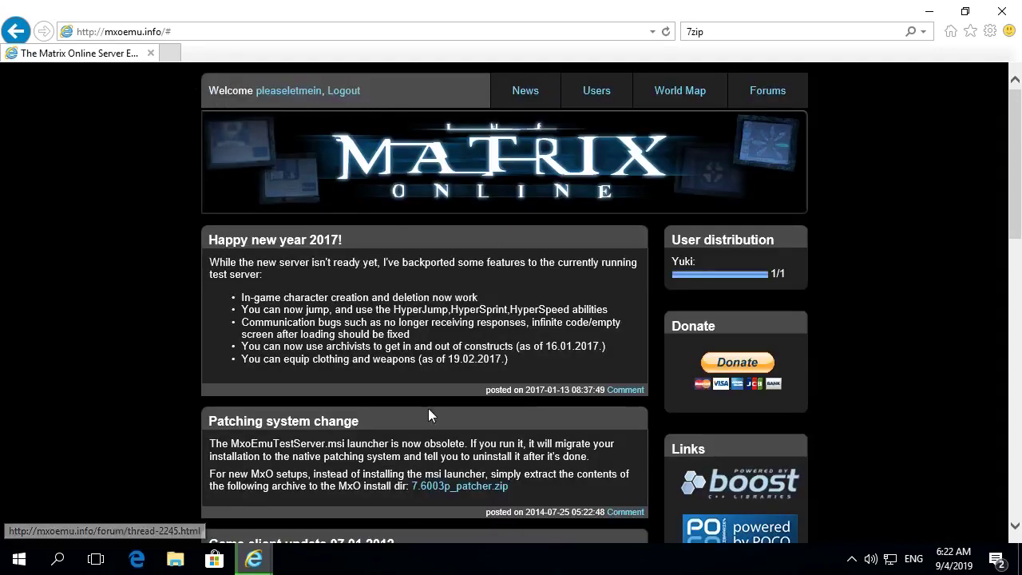
pyautogui.press('F5')
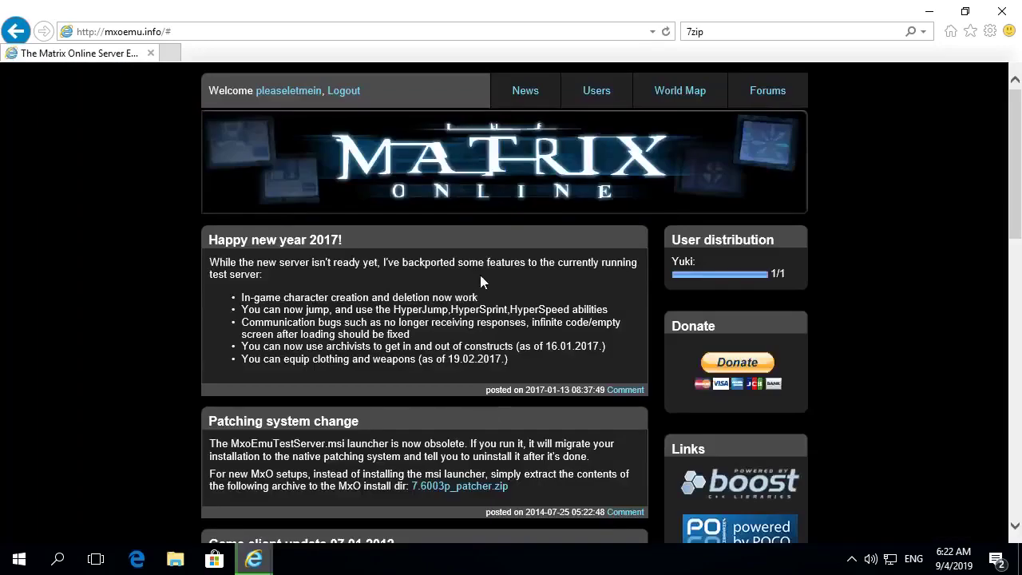
# - Check the MatrixOnline.7z download progress, then return to the site's home page
pyautogui.scroll(-3, 572, 444)
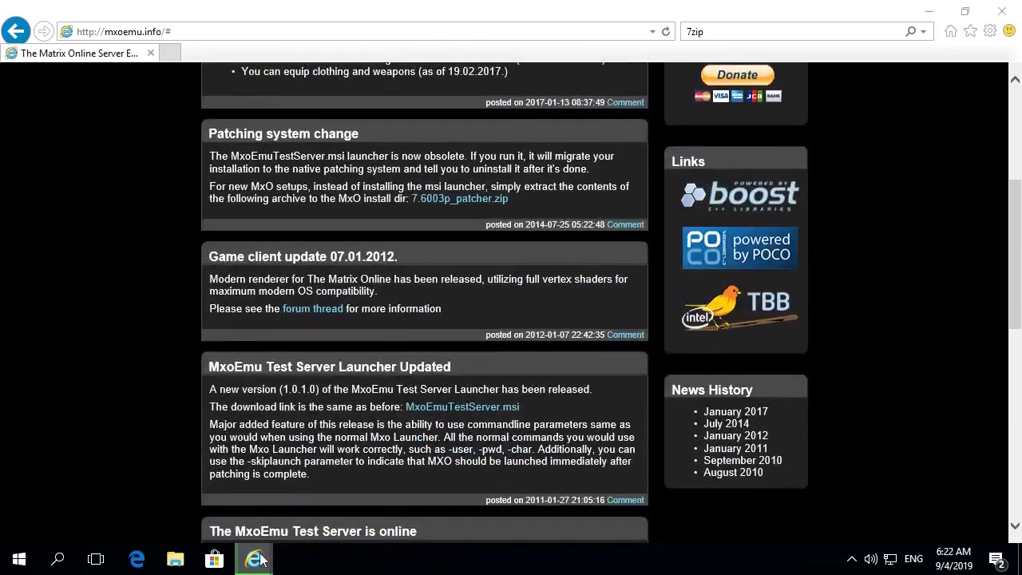
pyautogui.moveTo(253, 559)
pyautogui.click(382, 465)
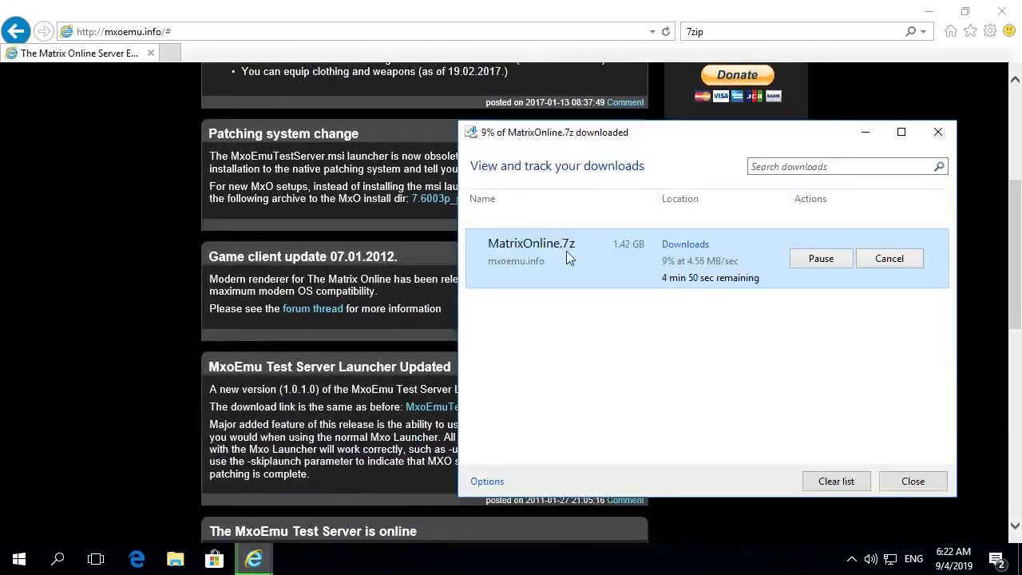
pyautogui.click(339, 367)
pyautogui.scroll(3, 339, 366)
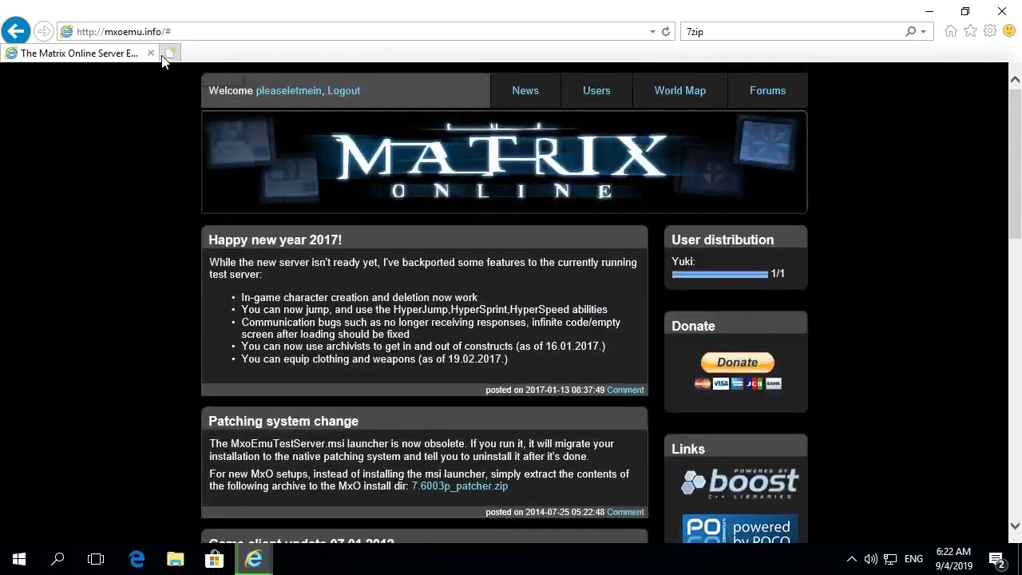
# - Search Bing for 7zip and open the official 7-zip.org site
pyautogui.click(800, 33)
pyautogui.press('Return')
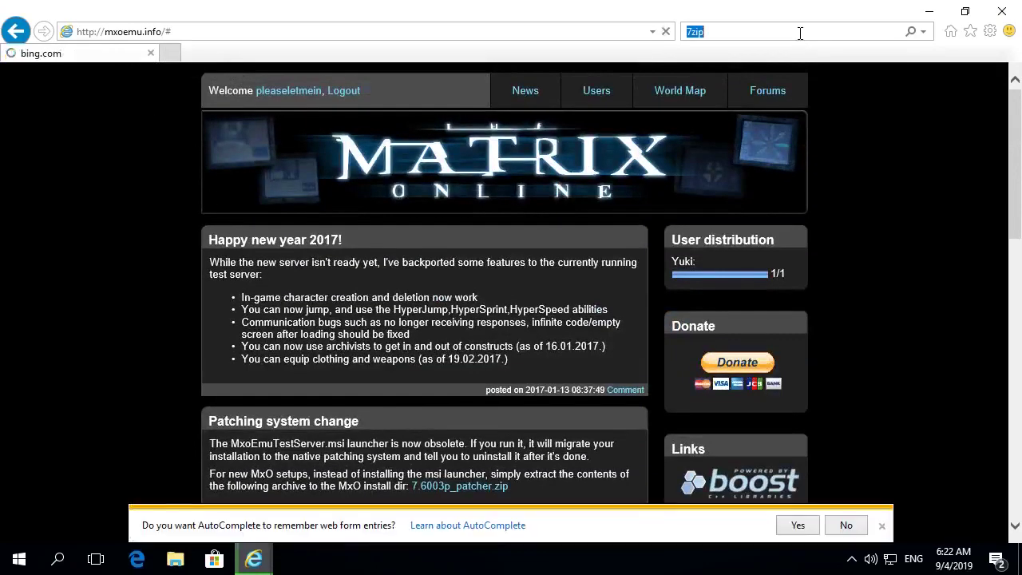
pyautogui.click(109, 226)
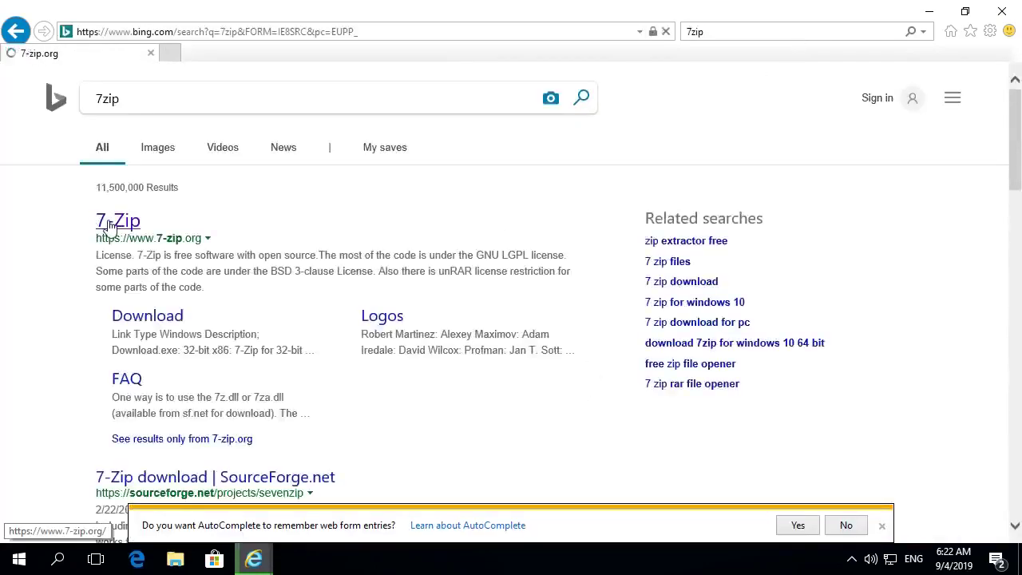
pyautogui.click(846, 526)
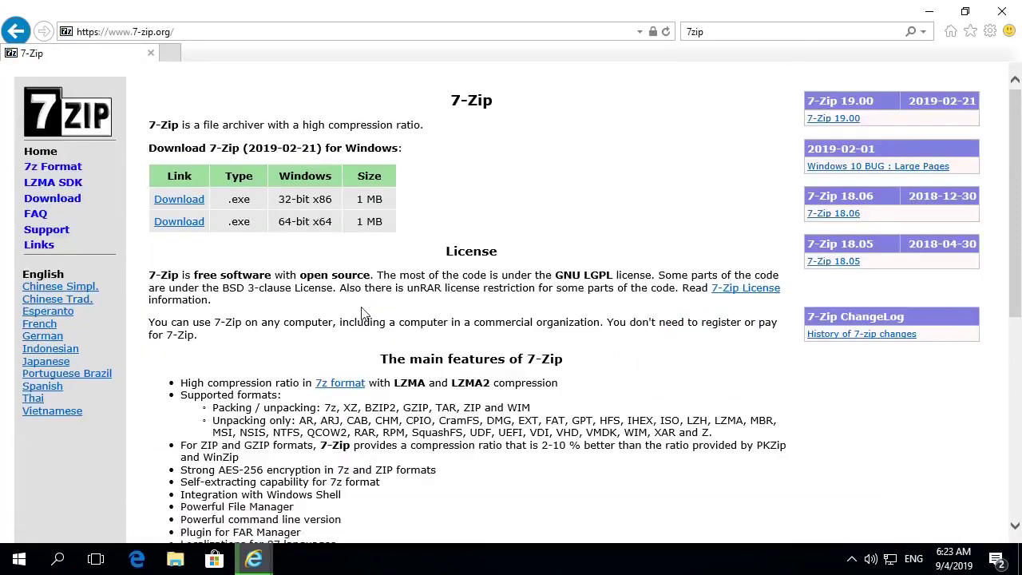
# - Download and install 64-bit 7-Zip 19.00 into the default C:\Program Files\7-Zip folder
pyautogui.click(180, 223)
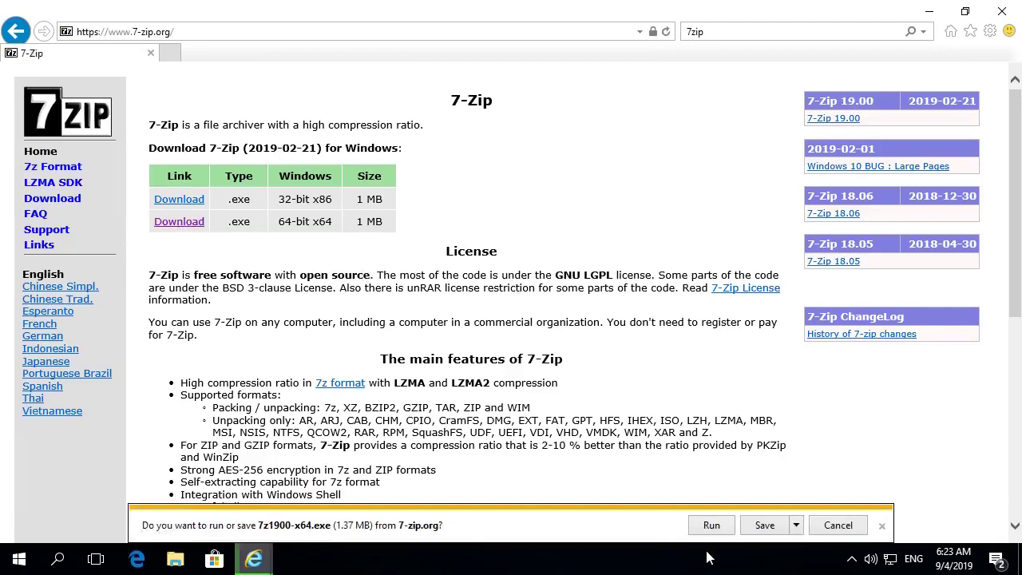
pyautogui.click(712, 526)
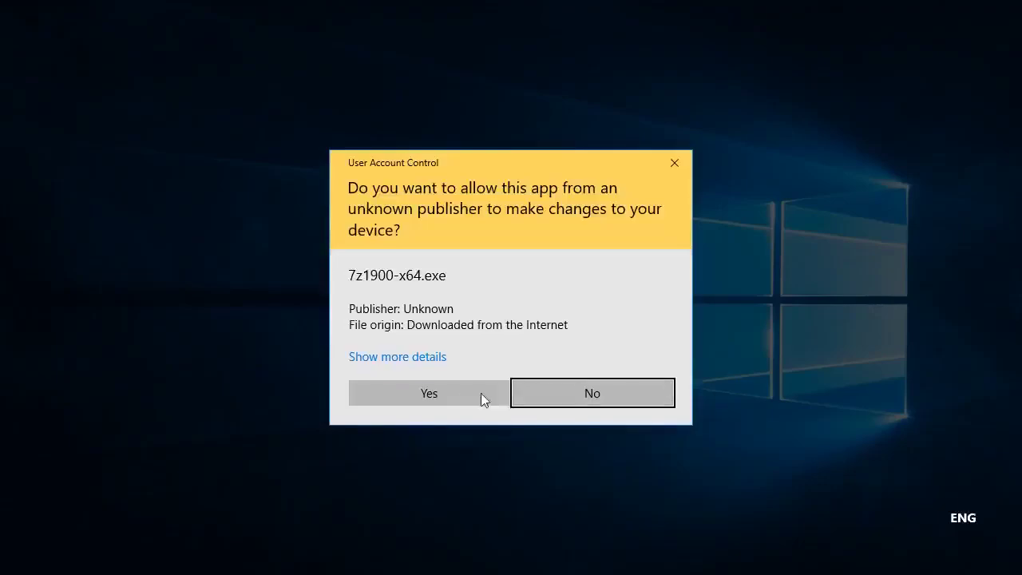
pyautogui.click(480, 393)
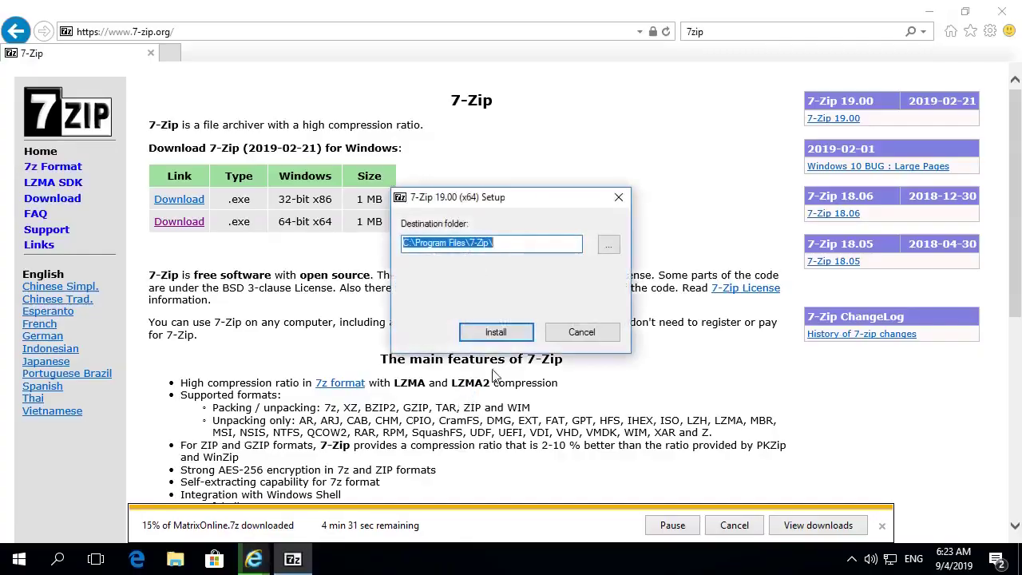
pyautogui.click(491, 333)
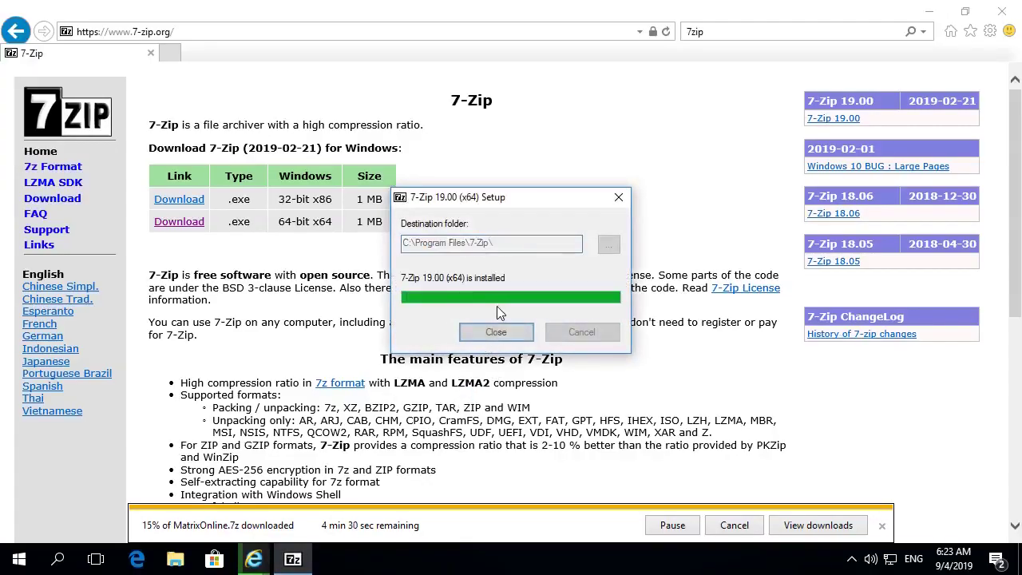
pyautogui.click(496, 337)
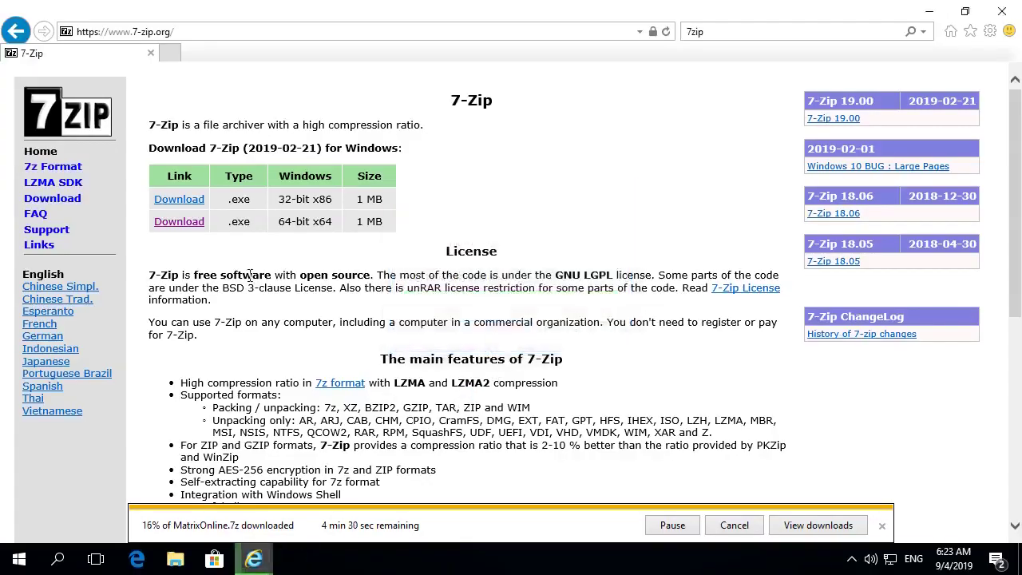
pyautogui.click(194, 37)
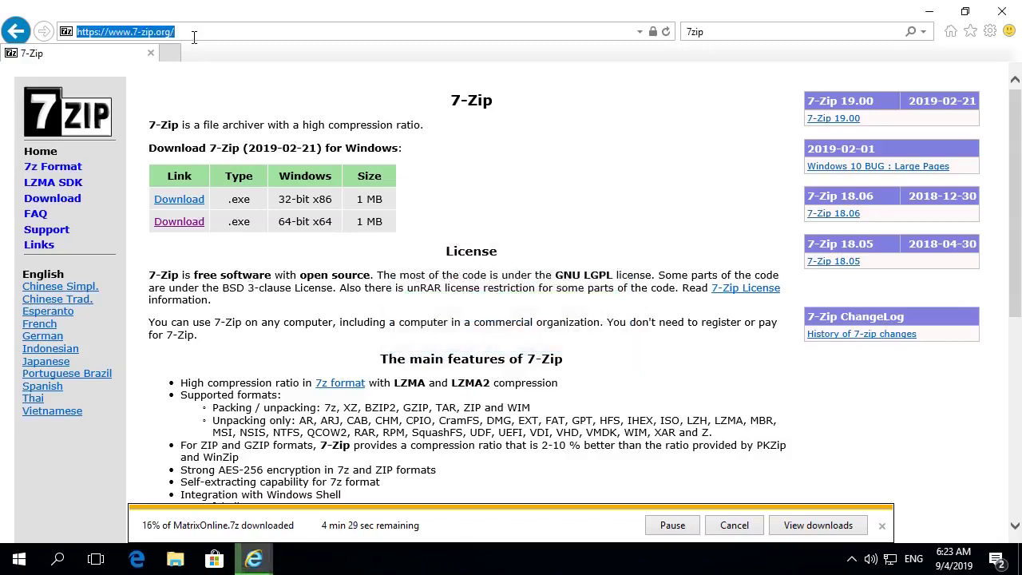
# - Go back to mxoemu.info and view the finished 1.42 GB MatrixOnline.7z download
pyautogui.write('mxoemu.info/')
pyautogui.press('Return')
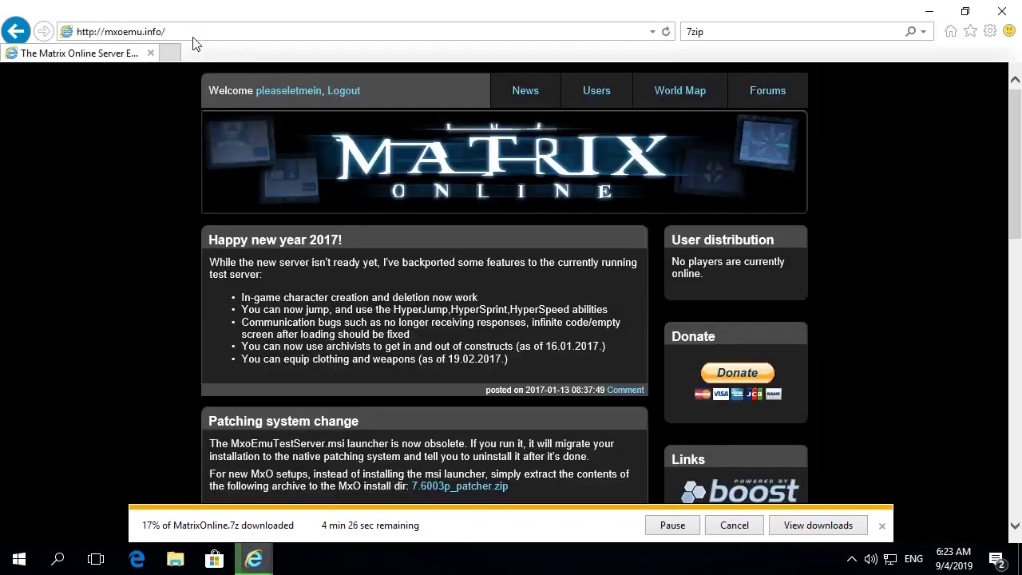
pyautogui.click(816, 525)
pyautogui.moveTo(639, 136); pyautogui.dragTo(617, 130)
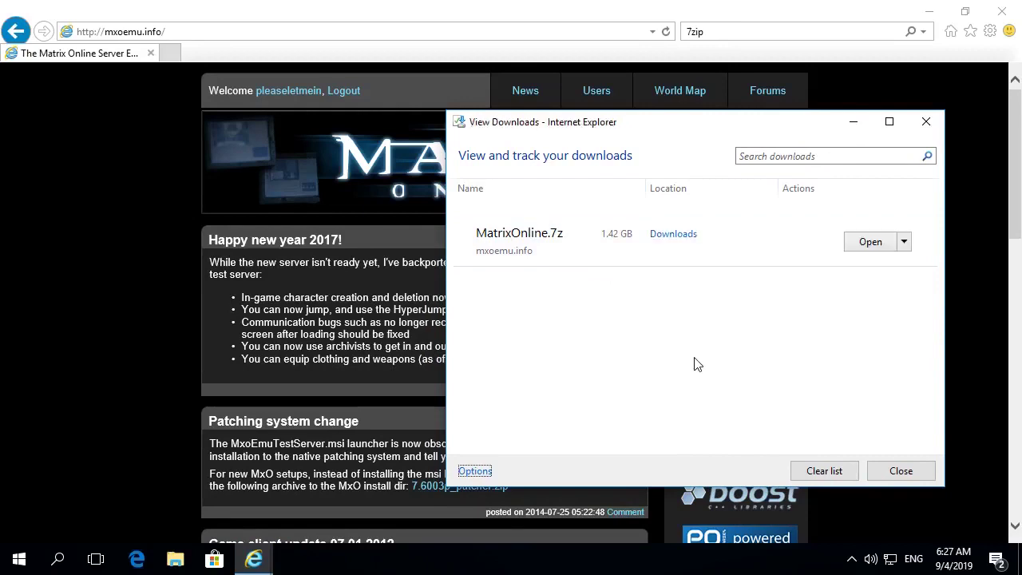
# - Open the Downloads folder and bring up 7-Zip's Extract files dialog for MatrixOnline.7z
pyautogui.click(673, 234)
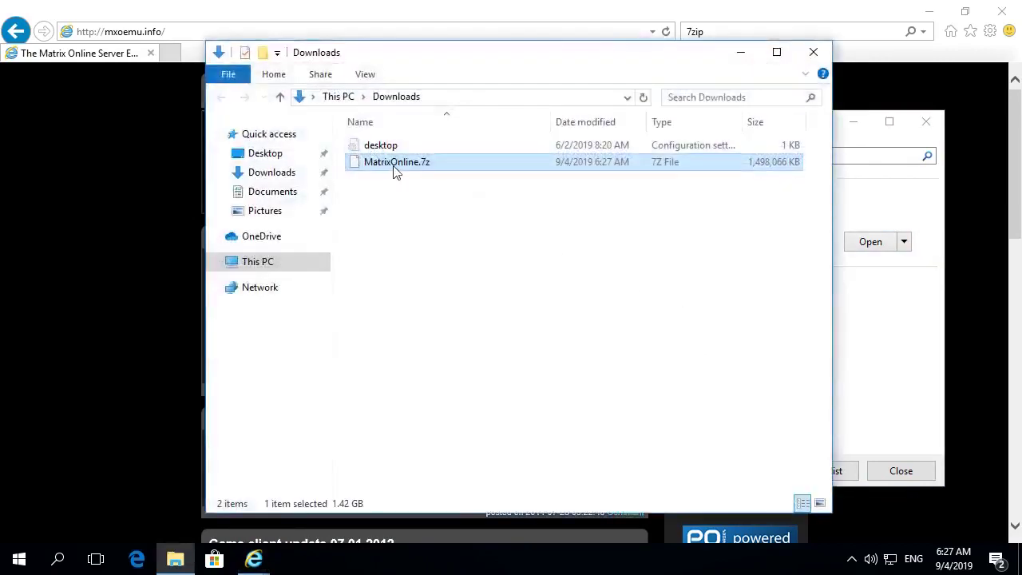
pyautogui.rightClick(394, 168)
pyautogui.moveTo(464, 193)
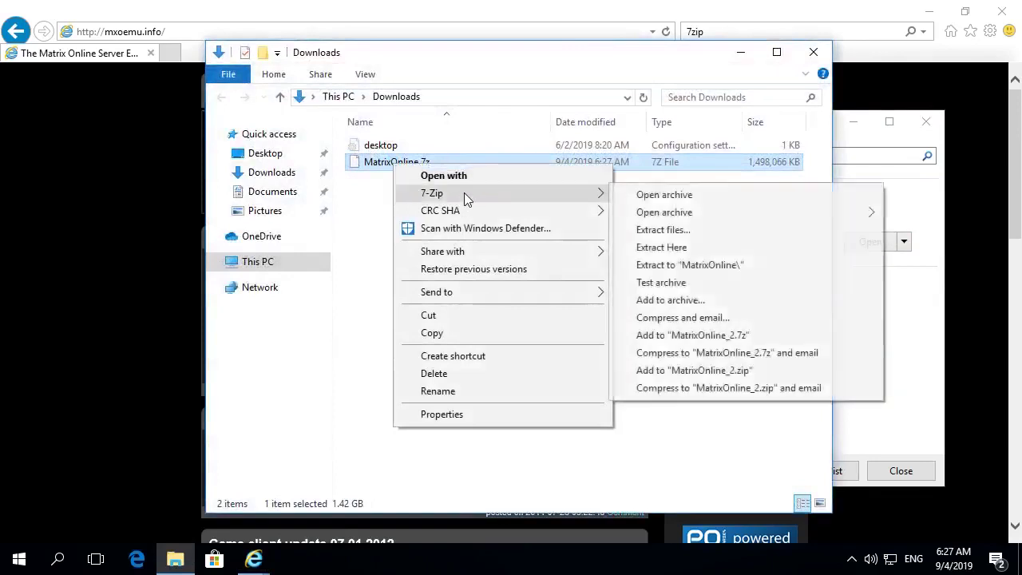
pyautogui.click(674, 233)
# - Set the extraction destination to C:\Games\MatrixOnline\ and extract the archive
pyautogui.click(320, 198)
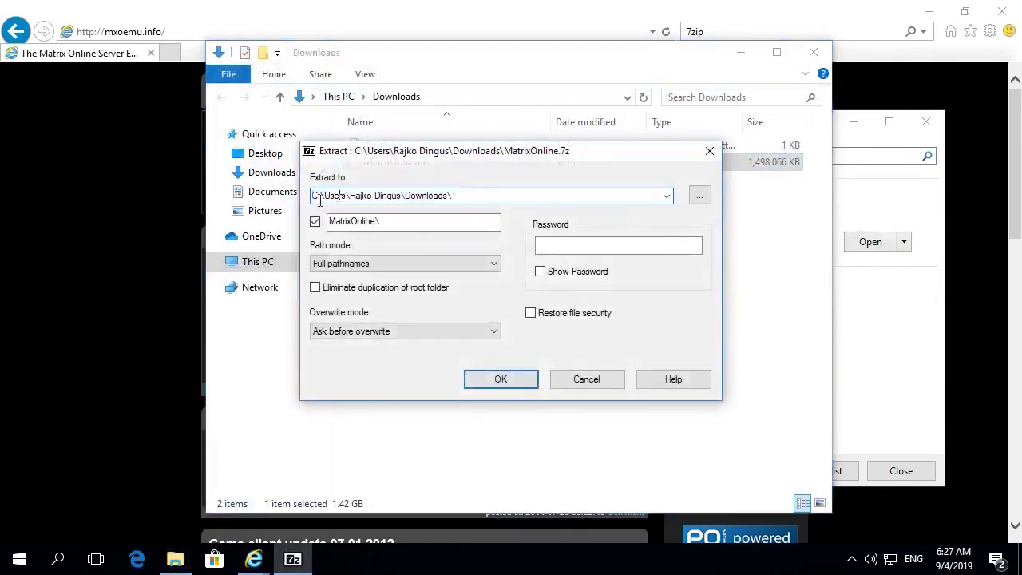
pyautogui.moveTo(401, 198); pyautogui.dragTo(302, 196)
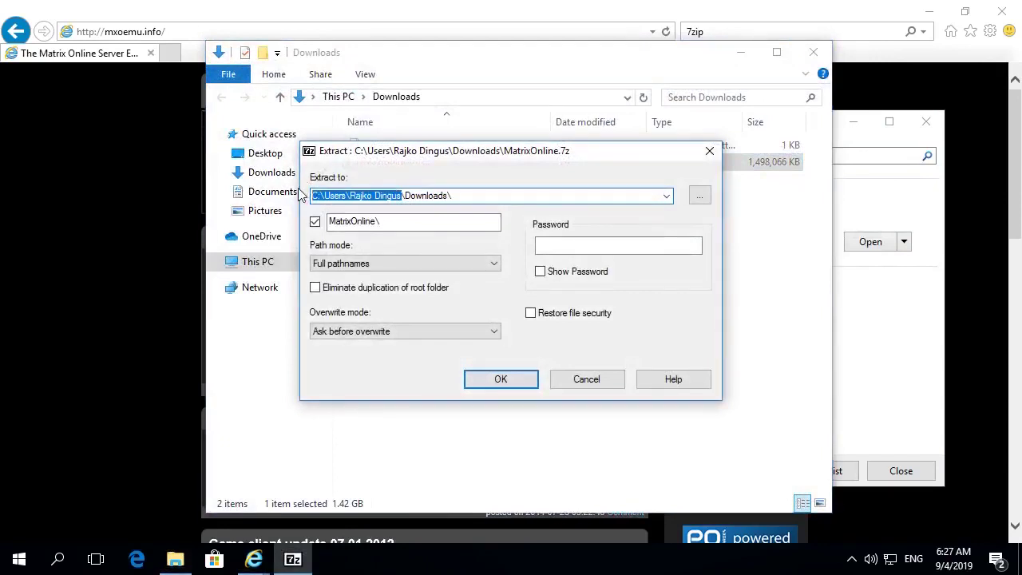
pyautogui.write('C:\\Games')
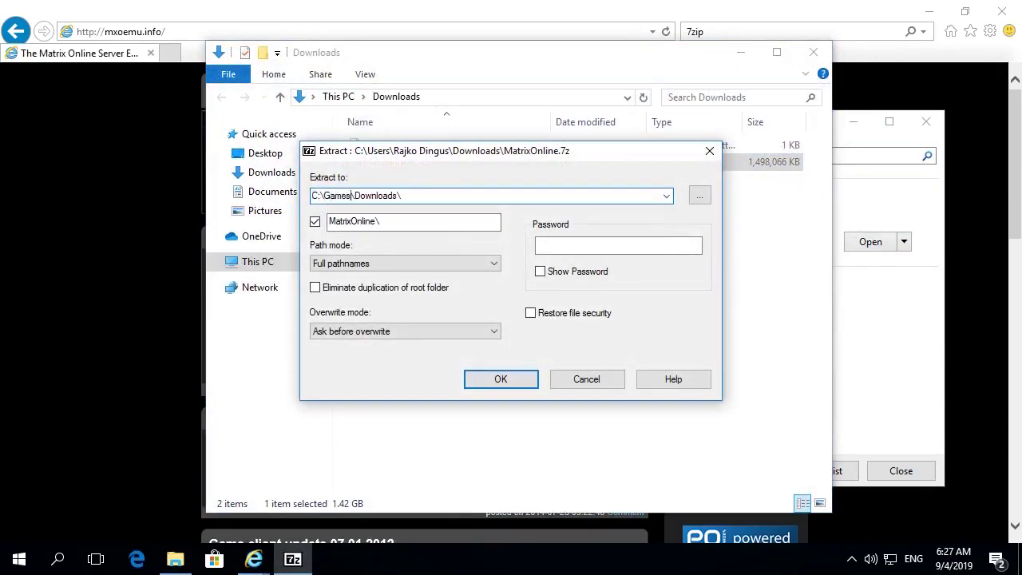
pyautogui.press('Right')
pyautogui.hotkey('shift', 'End')
pyautogui.press('BackSpace')
pyautogui.doubleClick(393, 226)
pyautogui.click(409, 225)
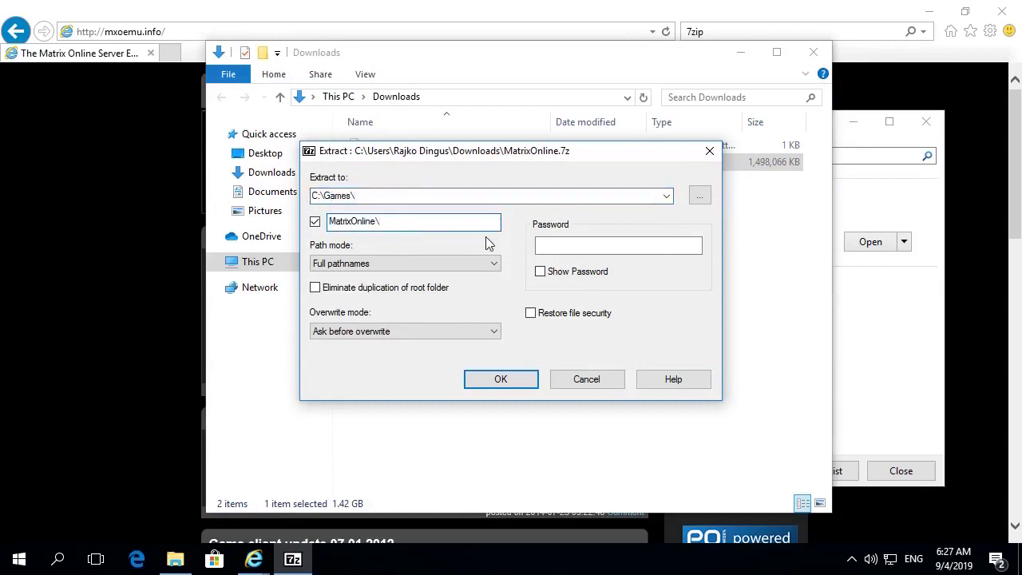
pyautogui.click(507, 382)
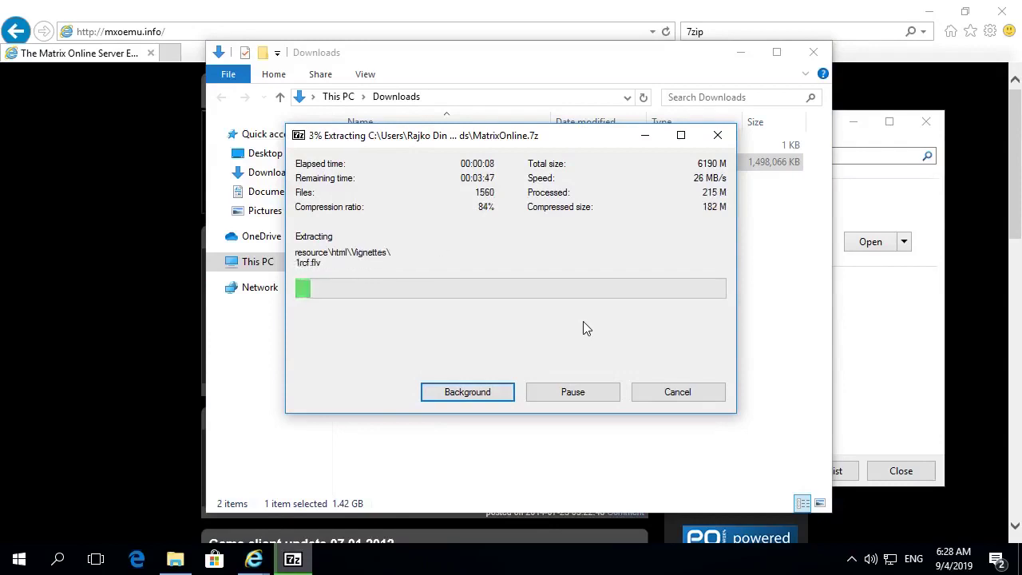
pyautogui.moveTo(519, 138); pyautogui.dragTo(513, 140)
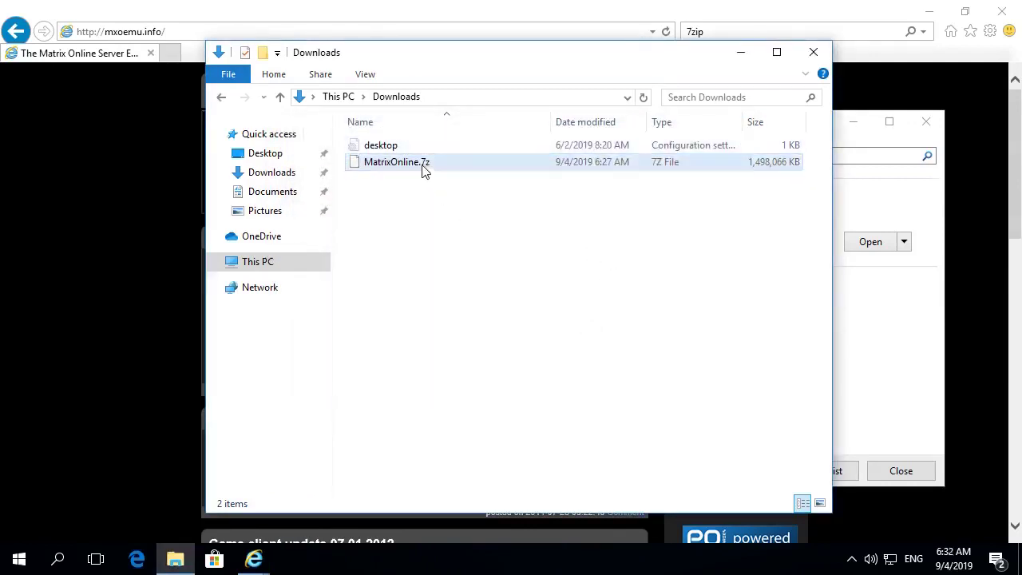
# - Browse to C:\Games\MatrixOnline, run the launcher and accept its licence terms
pyautogui.click(422, 166)
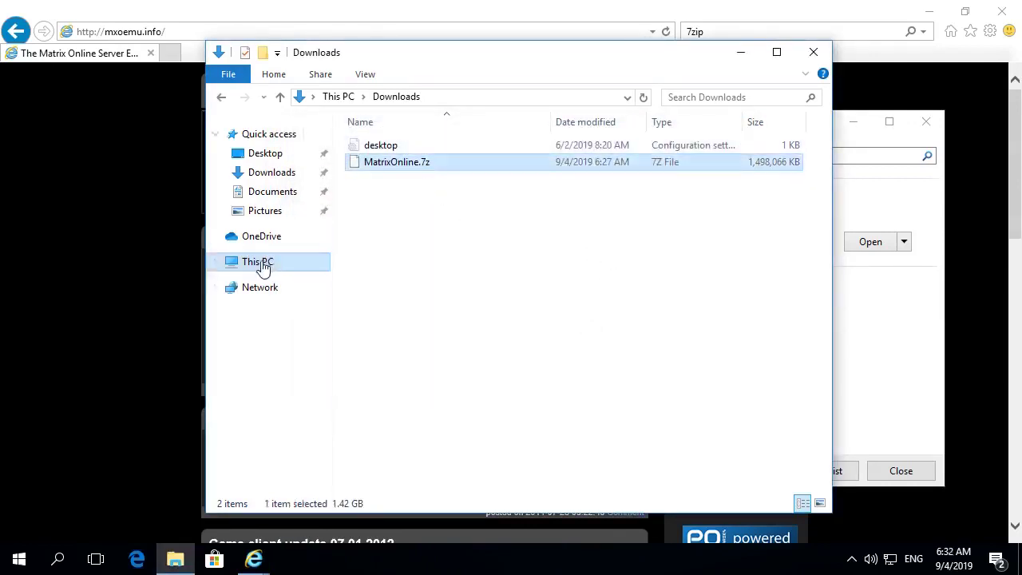
pyautogui.click(216, 263)
pyautogui.click(268, 400)
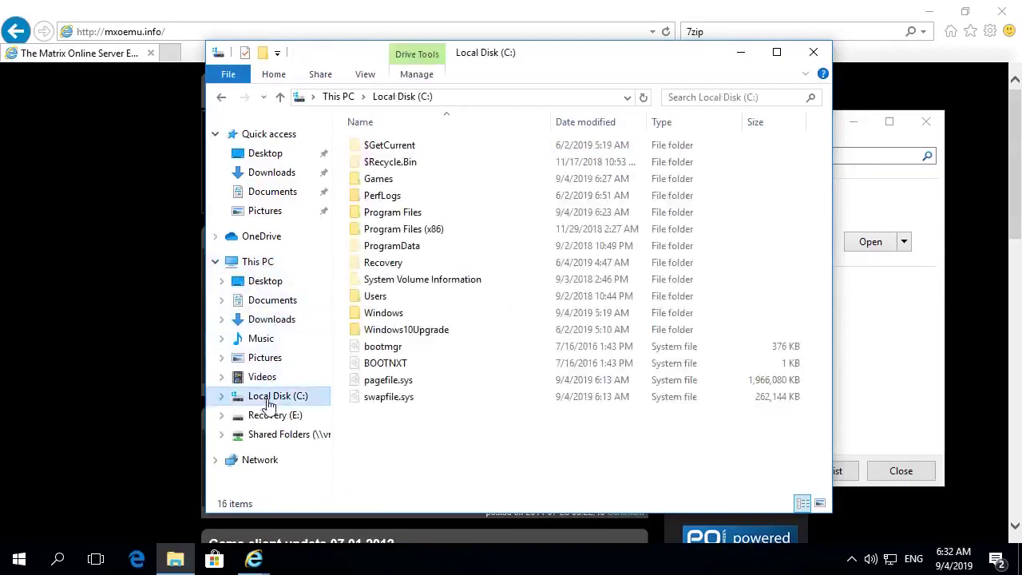
pyautogui.doubleClick(388, 178)
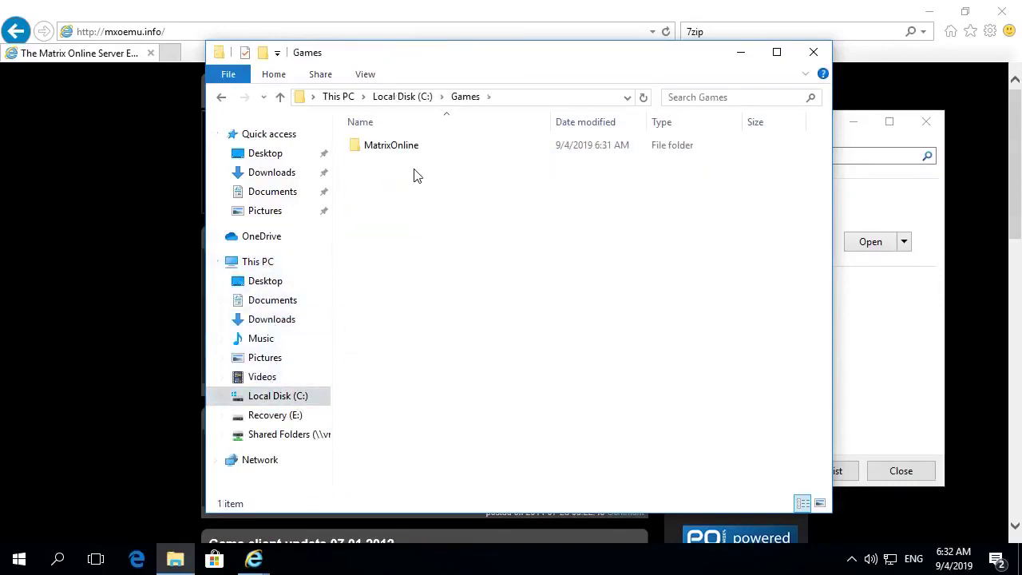
pyautogui.doubleClick(391, 147)
pyautogui.scroll(-6, 474, 440)
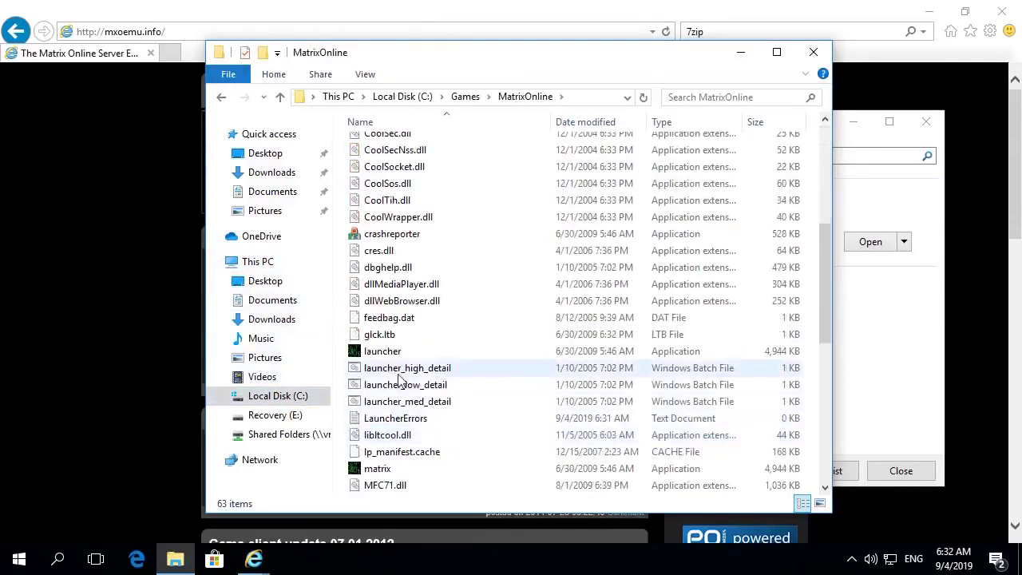
pyautogui.doubleClick(399, 352)
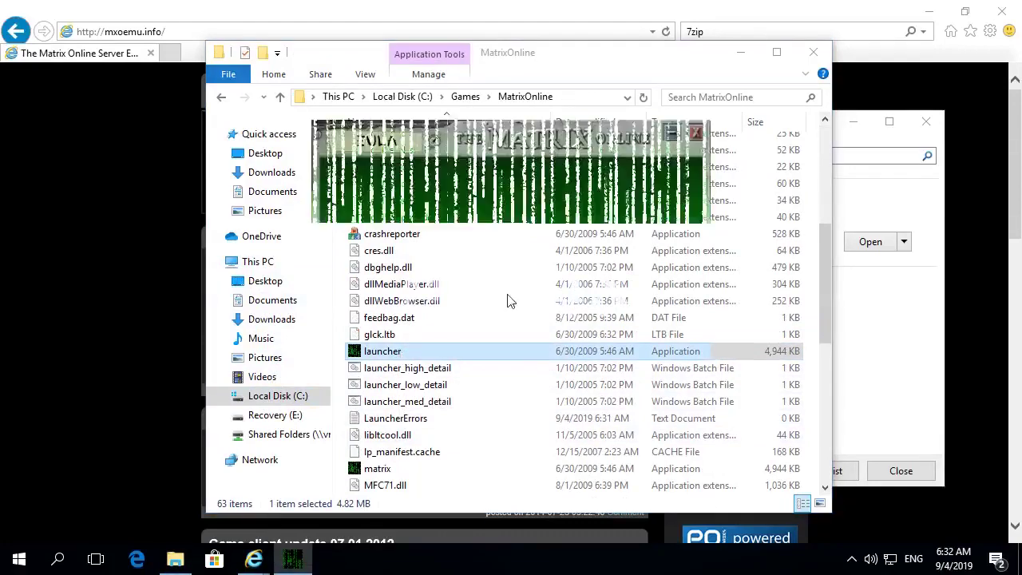
pyautogui.click(641, 397)
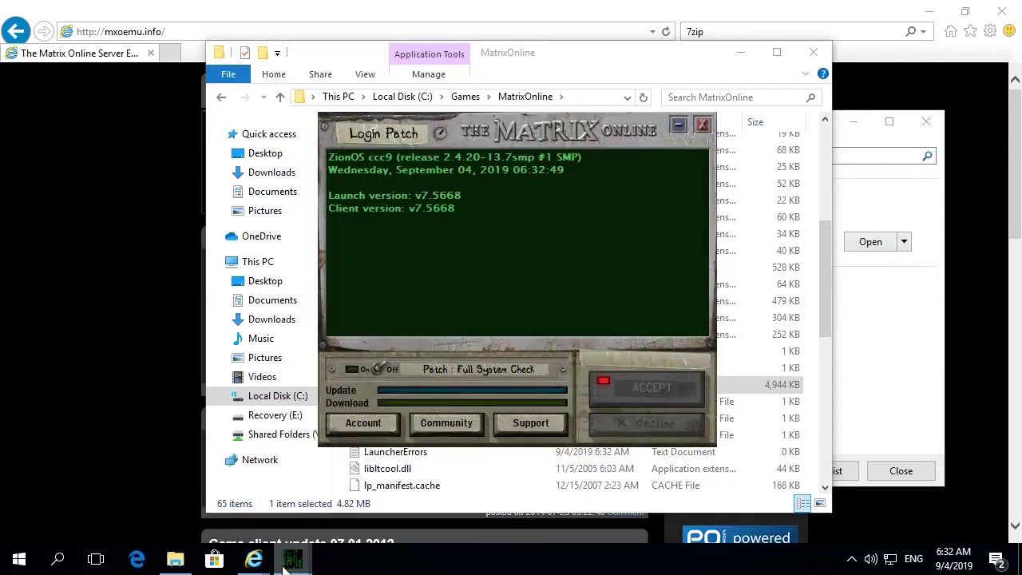
# - Dismiss the launcher's patch system error -47 and quit the launcher
pyautogui.moveTo(293, 558)
pyautogui.click(354, 491)
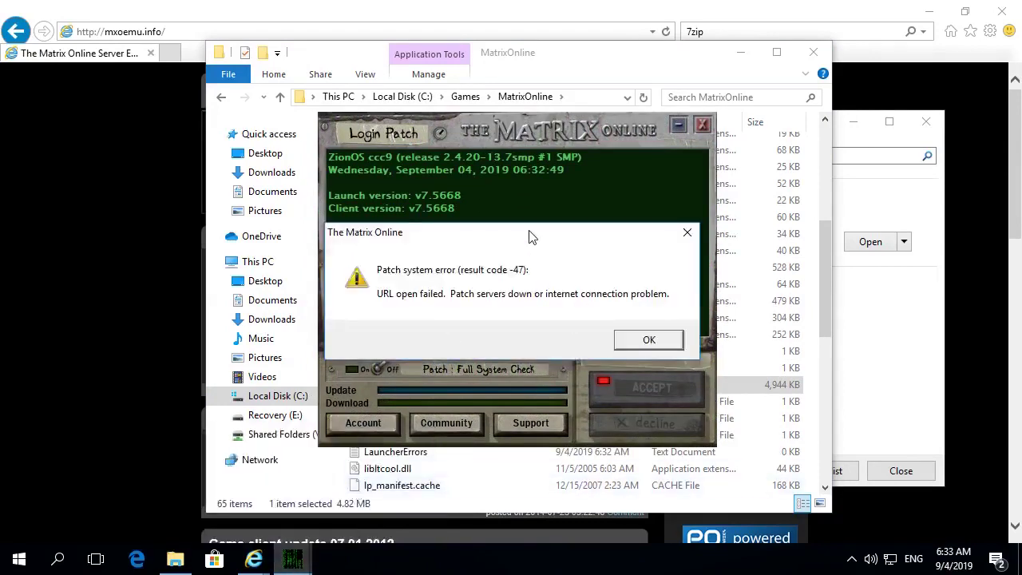
pyautogui.moveTo(531, 237); pyautogui.dragTo(527, 227)
pyautogui.click(631, 333)
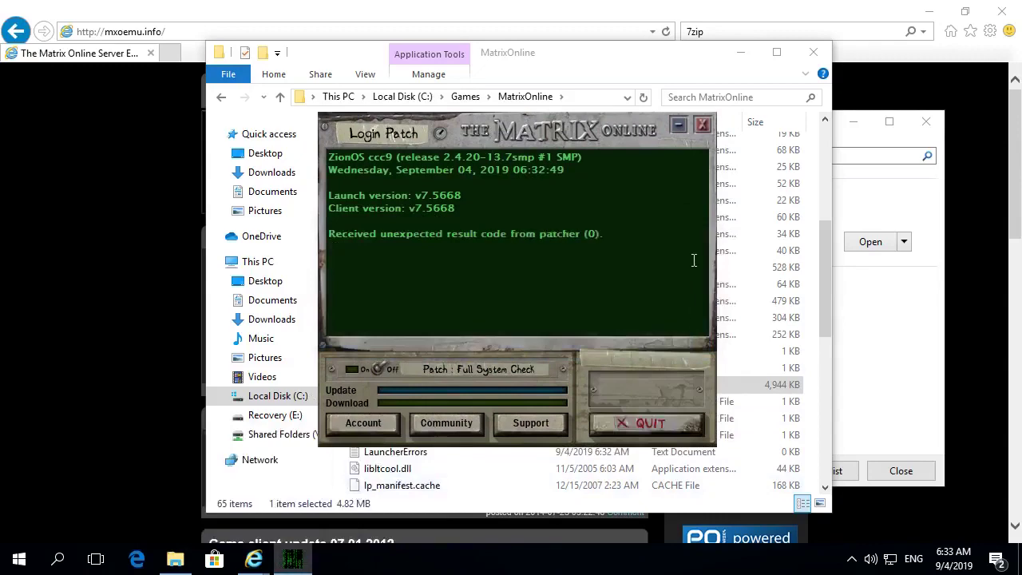
pyautogui.click(695, 127)
# - Open 7.6003p_patcher.zip from the mxoemu.info patching notice and view its p_dlls and dbghelp.dll contents
pyautogui.click(901, 342)
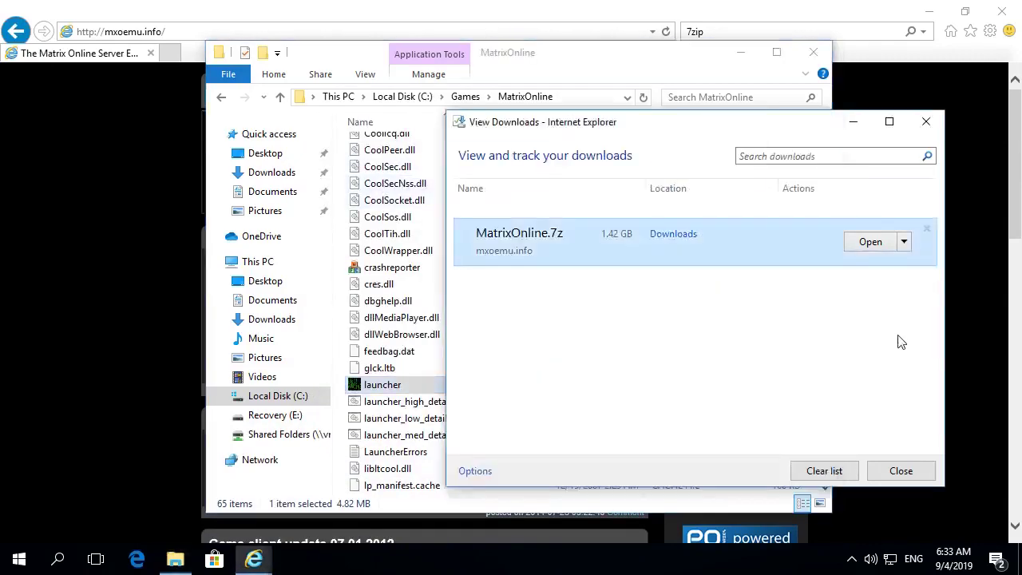
pyautogui.click(196, 290)
pyautogui.scroll(-5, 196, 289)
pyautogui.moveTo(529, 274); pyautogui.dragTo(210, 257)
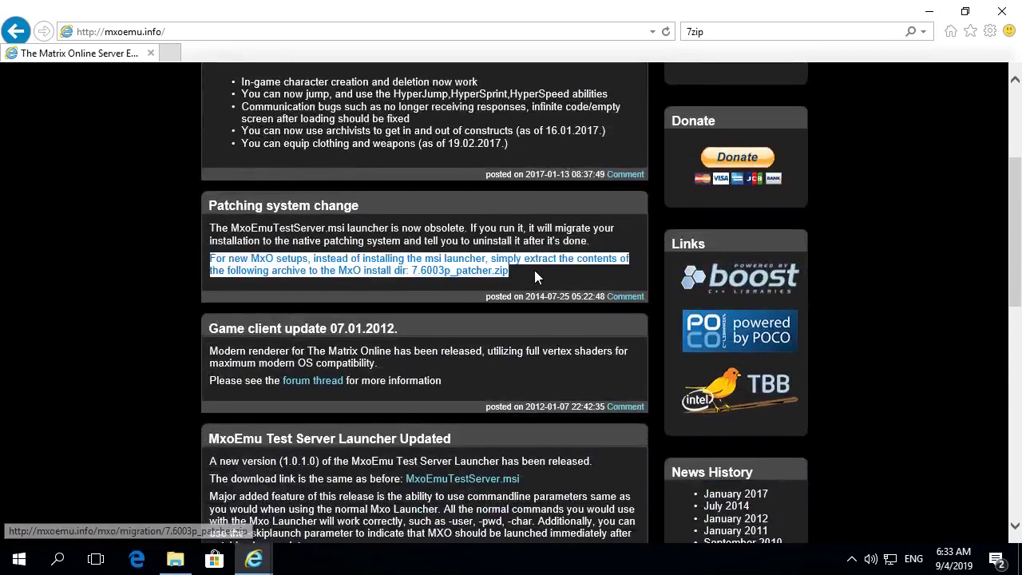
pyautogui.click(467, 273)
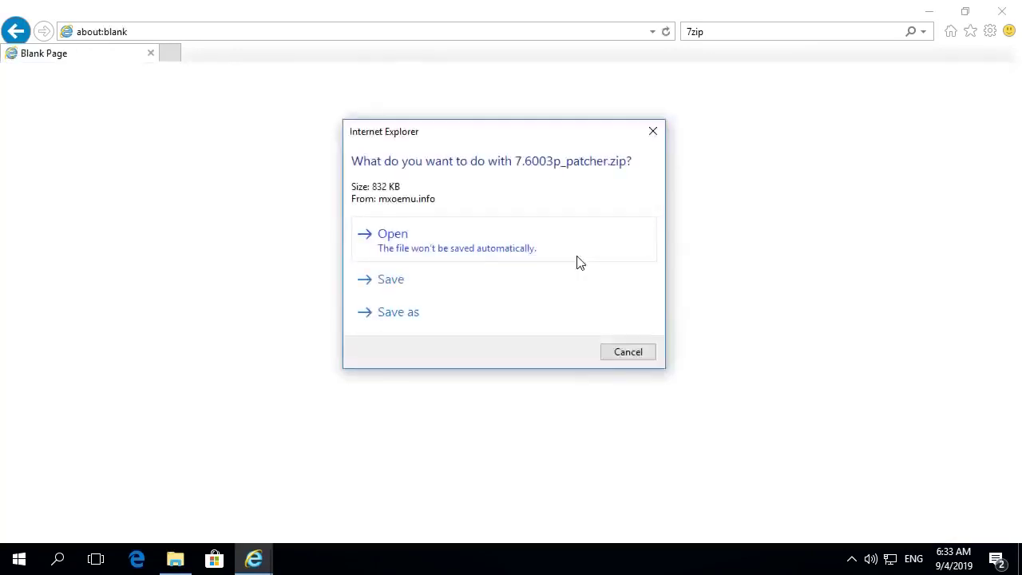
pyautogui.click(404, 250)
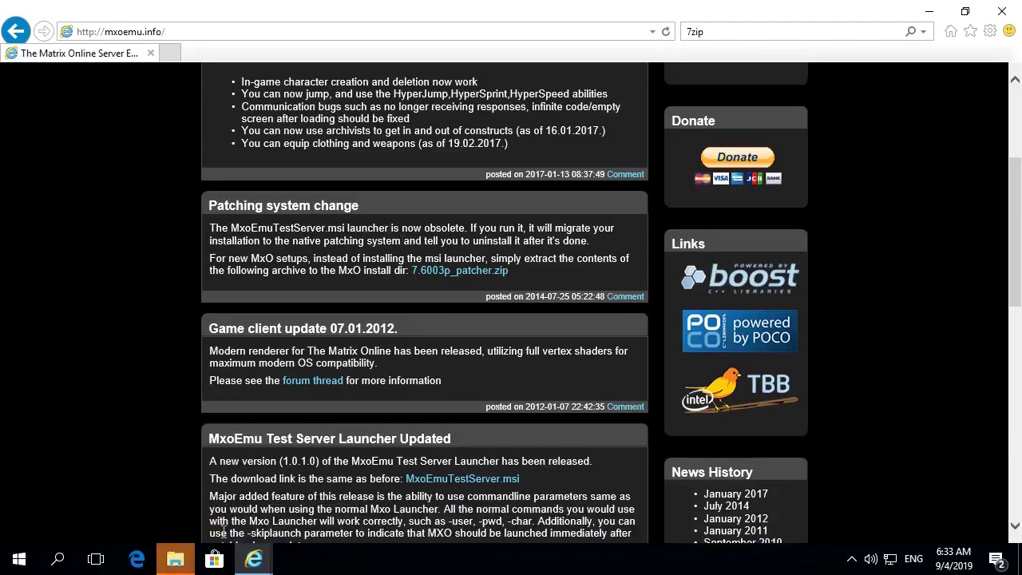
pyautogui.moveTo(175, 559)
pyautogui.click(232, 483)
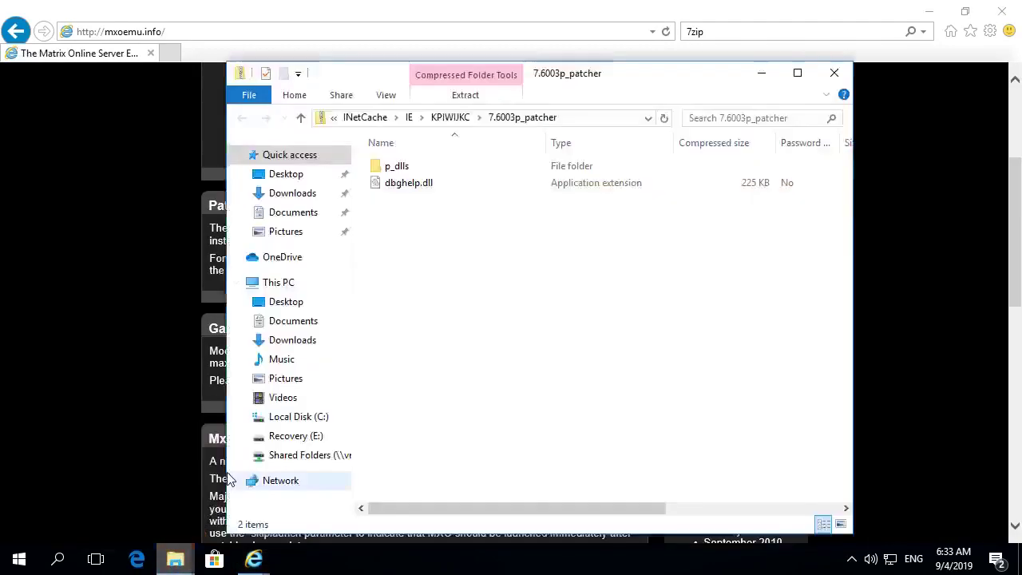
# - Copy p_dlls and dbghelp.dll into C:\Games\MatrixOnline, replacing the existing files
pyautogui.click(426, 194)
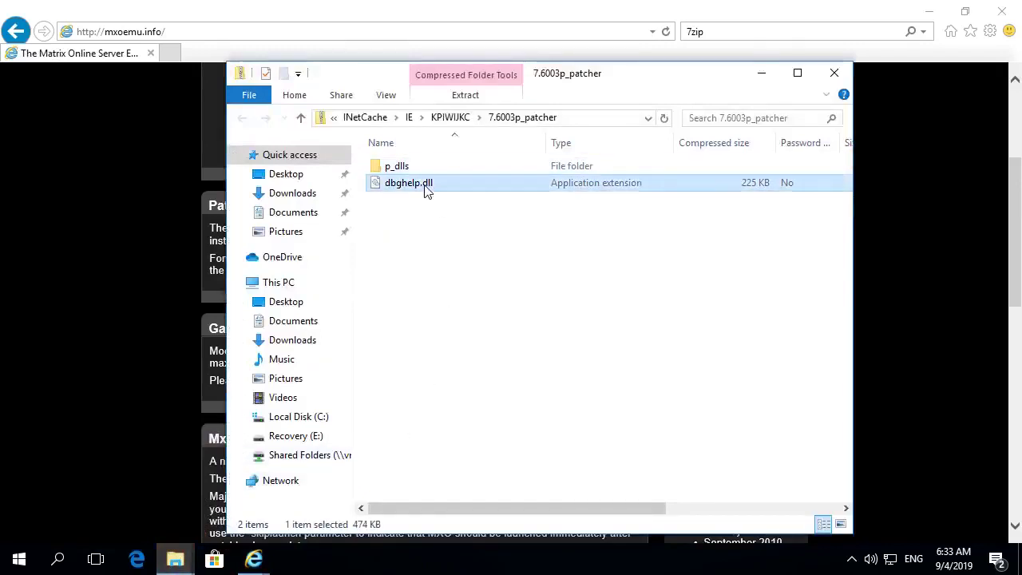
pyautogui.hotkey('ctrl', 'a')
pyautogui.rightClick(408, 178)
pyautogui.click(445, 230)
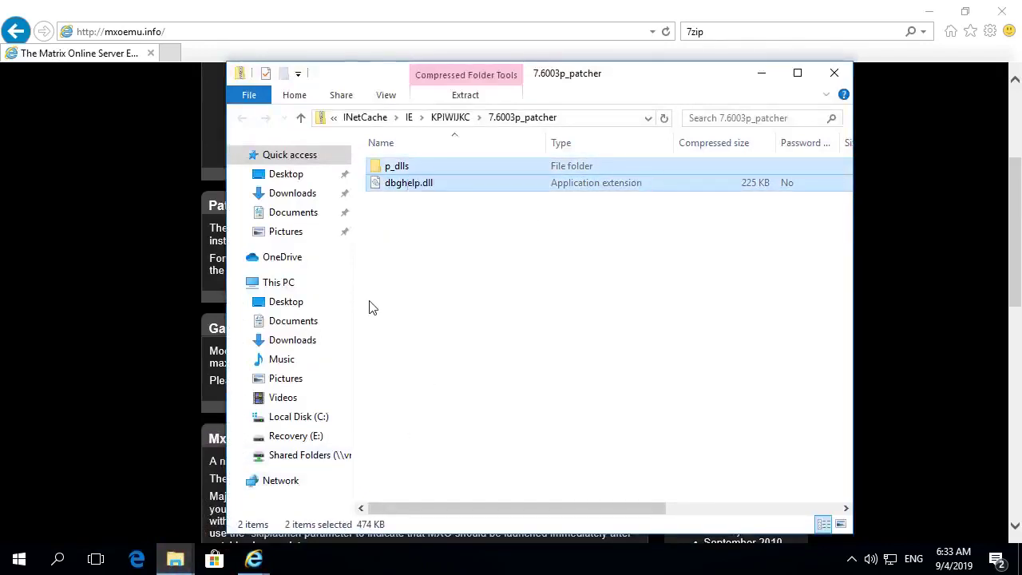
pyautogui.moveTo(175, 559)
pyautogui.click(149, 484)
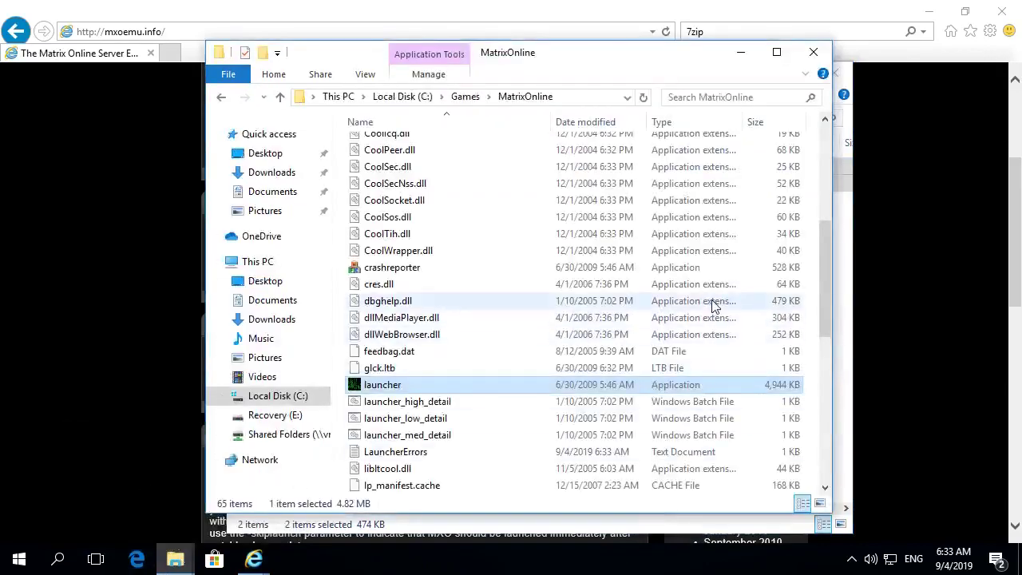
pyautogui.rightClick(810, 290)
pyautogui.click(830, 394)
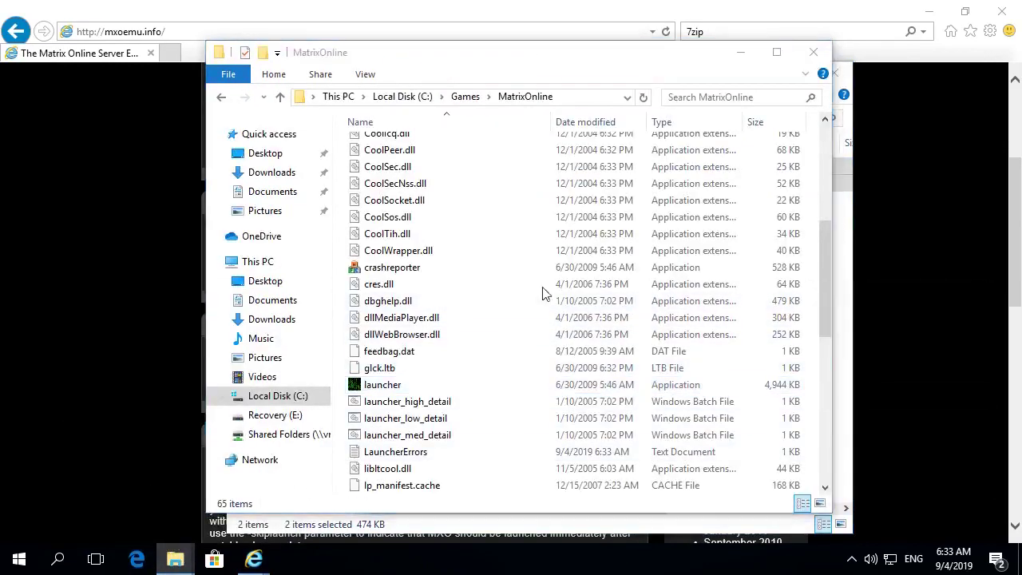
pyautogui.click(223, 160)
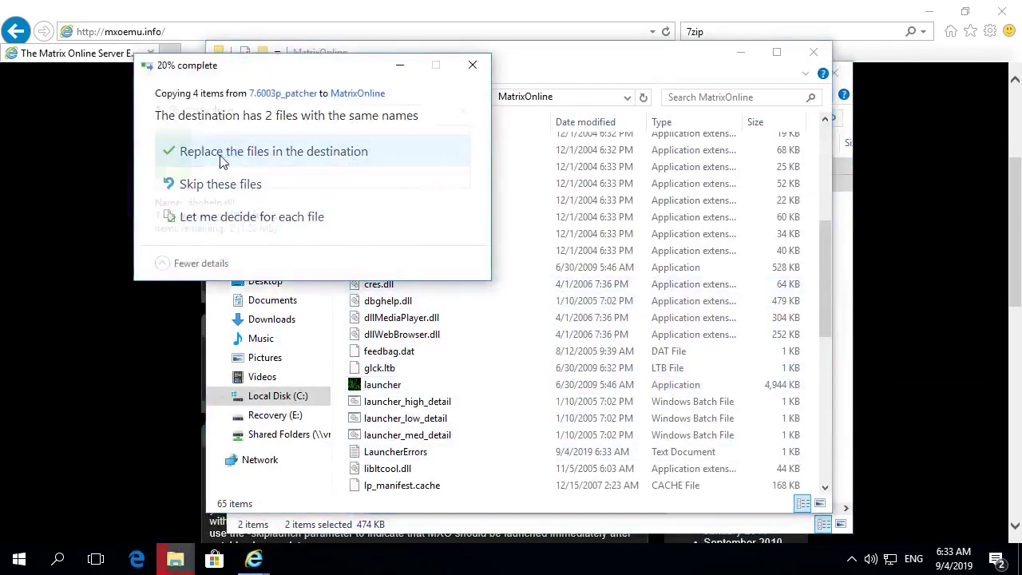
# - Start the Matrix Online launcher again from the game folder
pyautogui.click(522, 312)
pyautogui.scroll(-3, 533, 347)
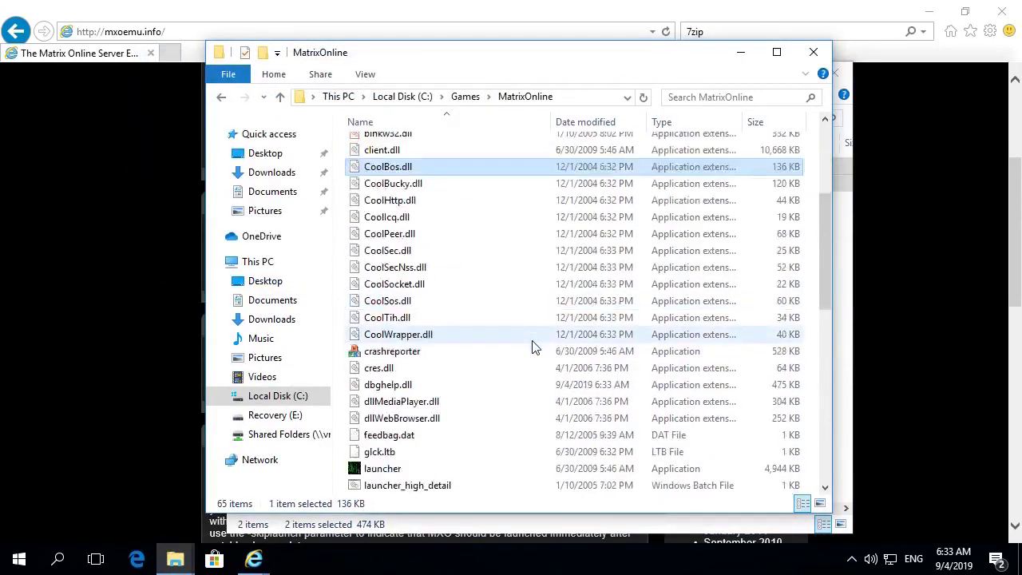
pyautogui.scroll(-2, 534, 348)
pyautogui.doubleClick(409, 369)
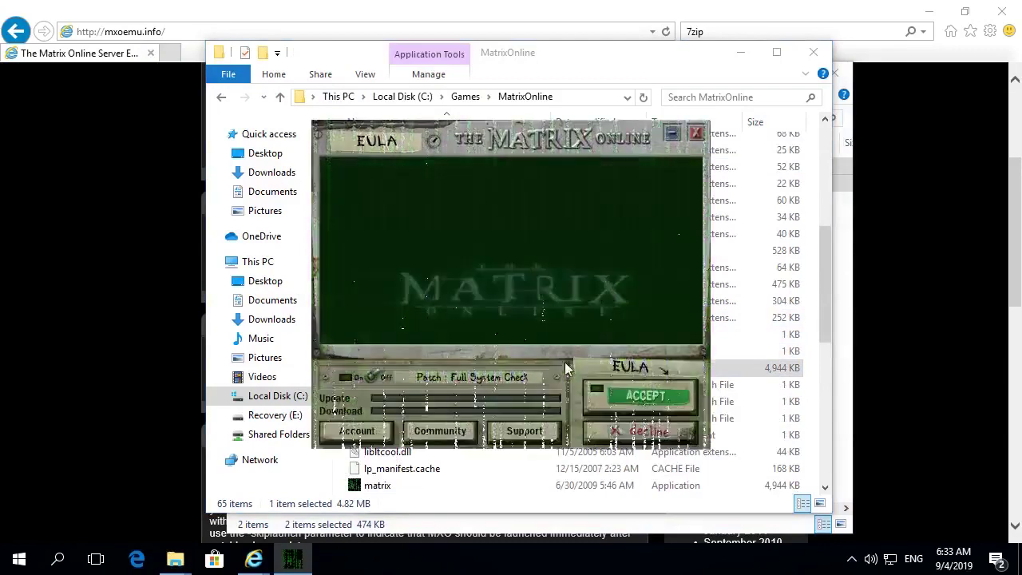
# - Accept the EULA, restart the self-patched launcher, update to v7.6002, then continue to Server Select
pyautogui.click(645, 396)
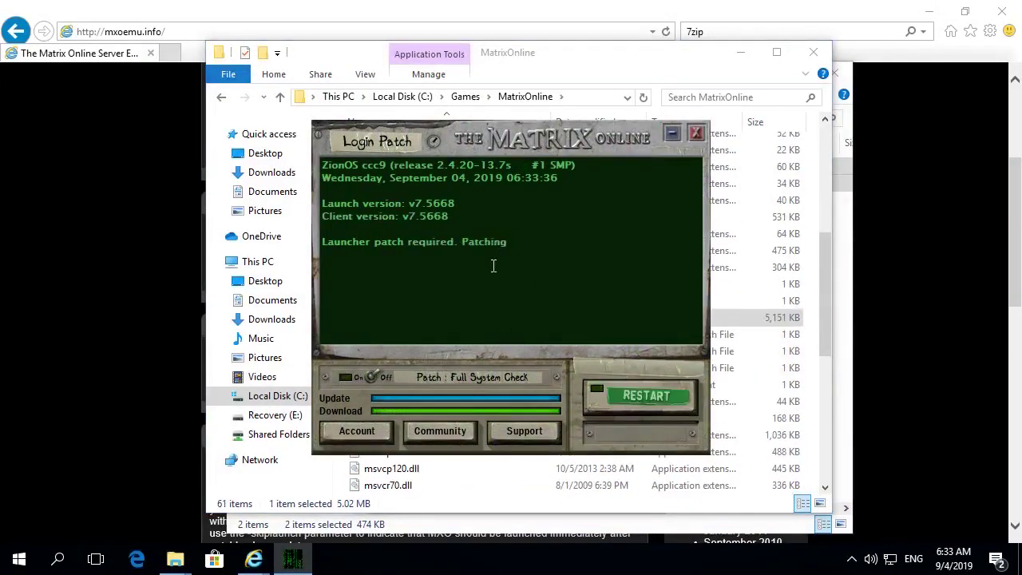
pyautogui.click(665, 401)
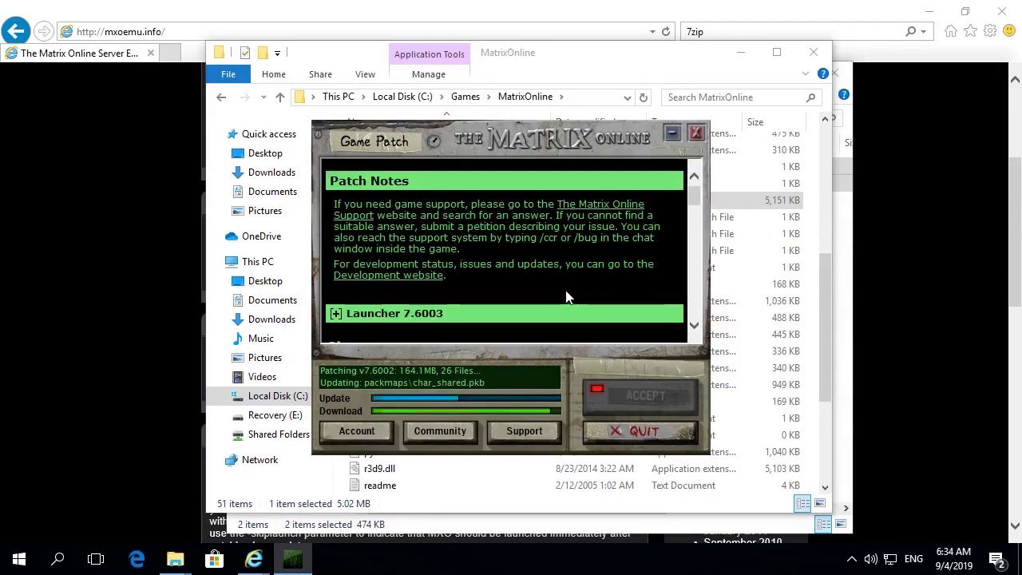
pyautogui.scroll(-4, 566, 297)
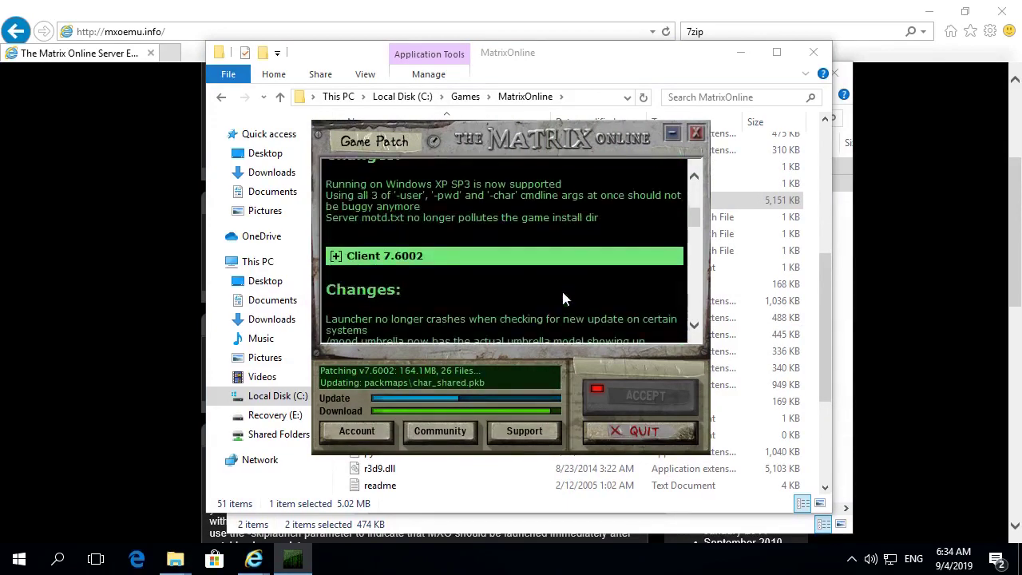
pyautogui.scroll(-2, 563, 299)
pyautogui.scroll(-5, 562, 299)
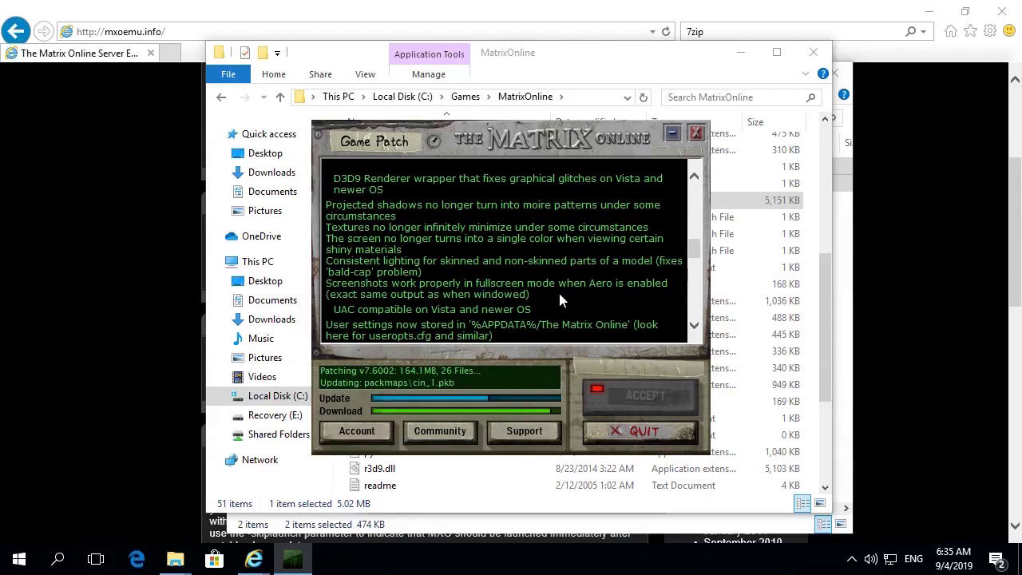
pyautogui.scroll(-2, 560, 294)
pyautogui.scroll(-1, 560, 294)
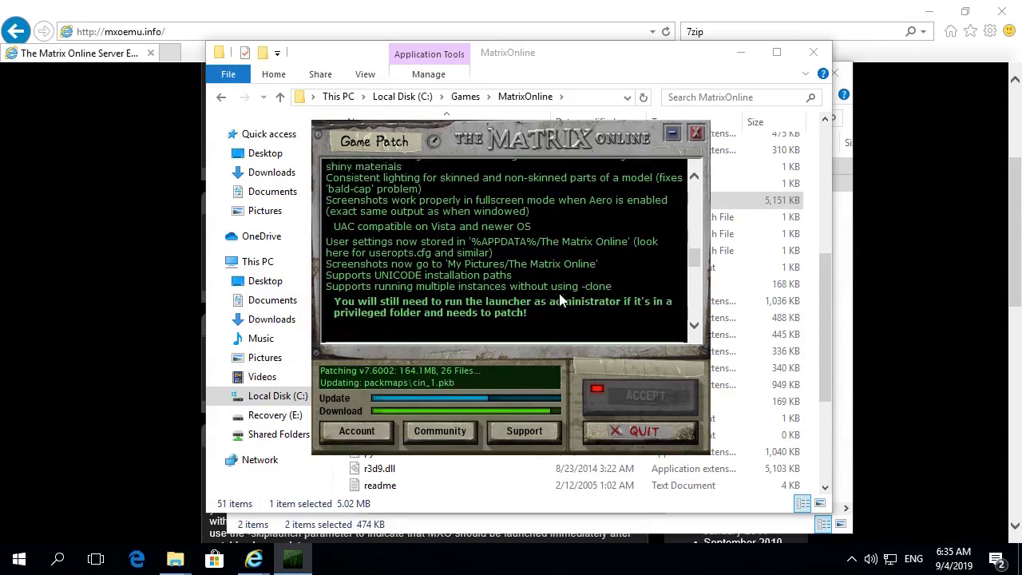
pyautogui.scroll(-1, 351, 274)
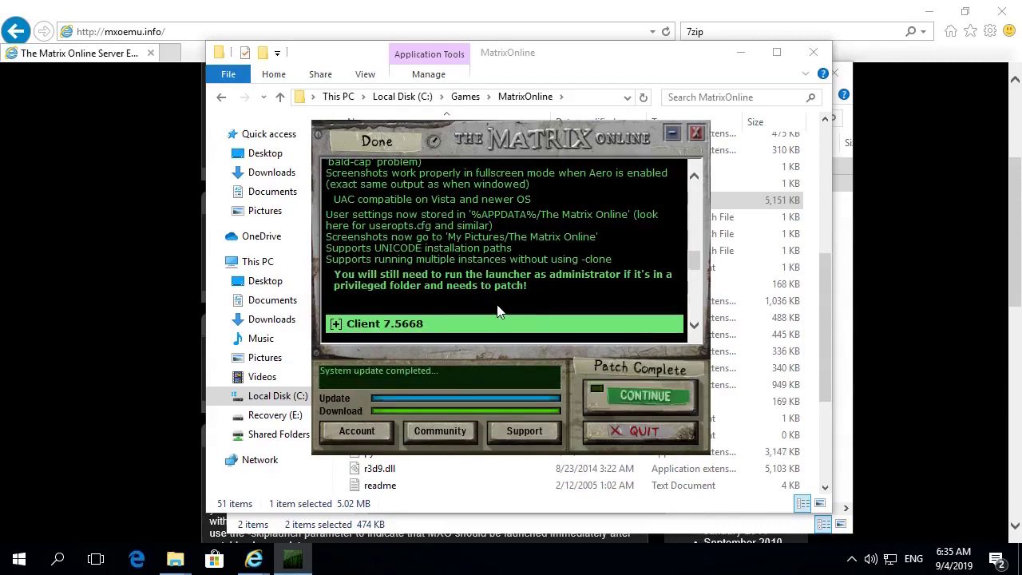
pyautogui.click(618, 401)
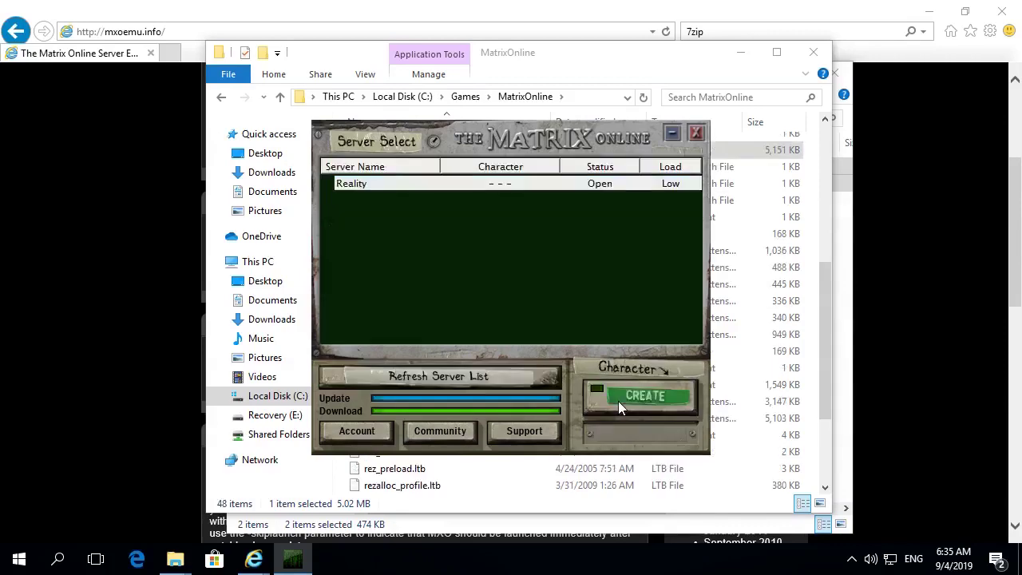
# - Start a new character on the Reality server from the launcher's Character CREATE button
pyautogui.click(615, 406)
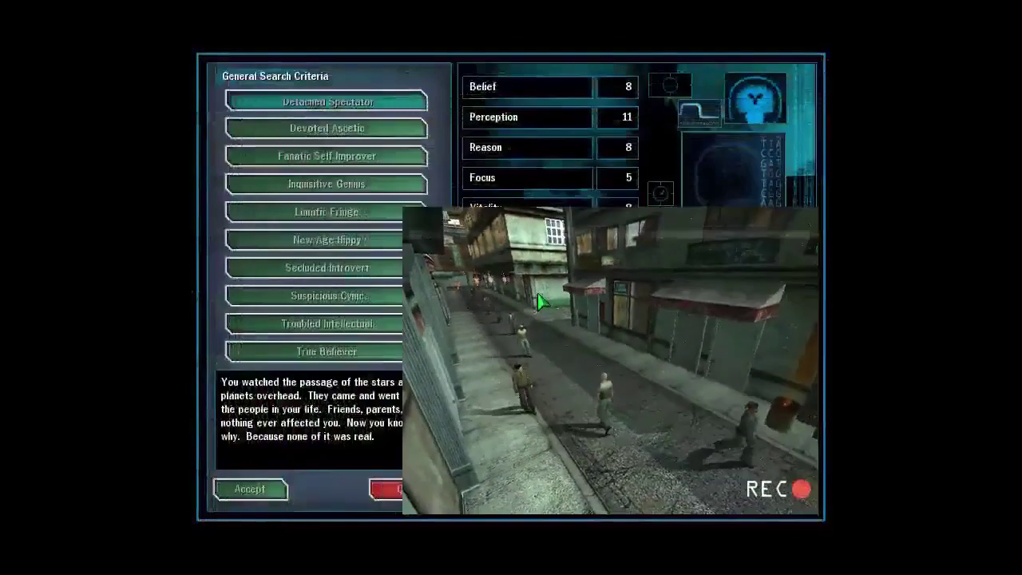
# - Compare backgrounds, then choose and accept the Inquisitive Genius personality profile
pyautogui.click(338, 275)
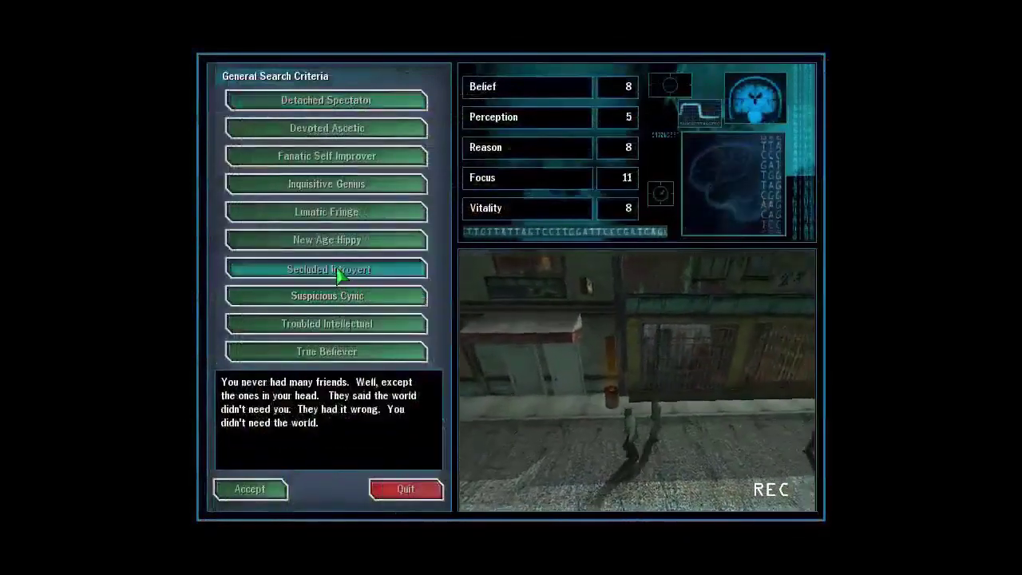
pyautogui.click(338, 324)
pyautogui.click(341, 187)
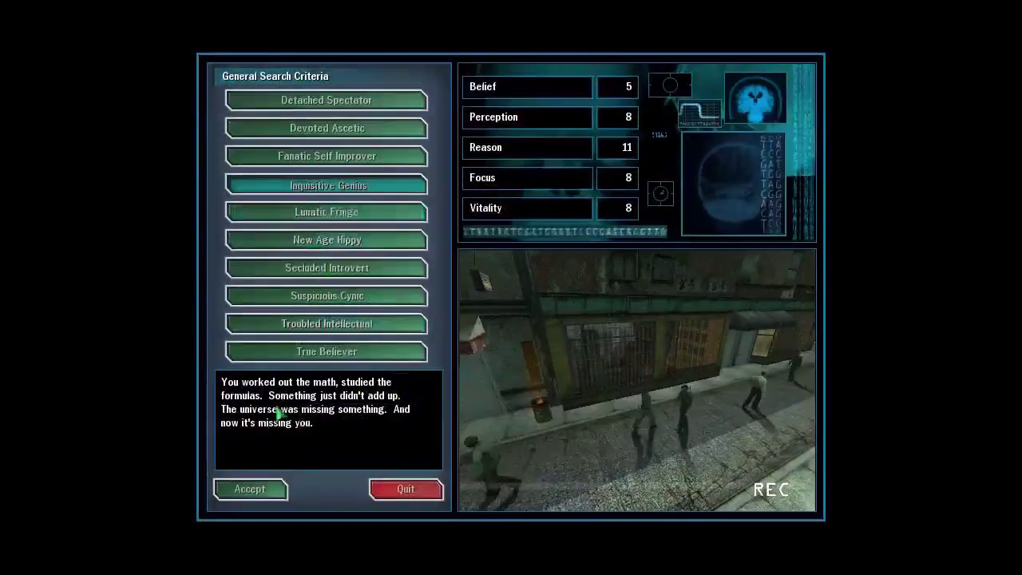
pyautogui.click(249, 489)
# - Preview several candidates, then pick and accept the bald male candidate's appearance
pyautogui.click(291, 221)
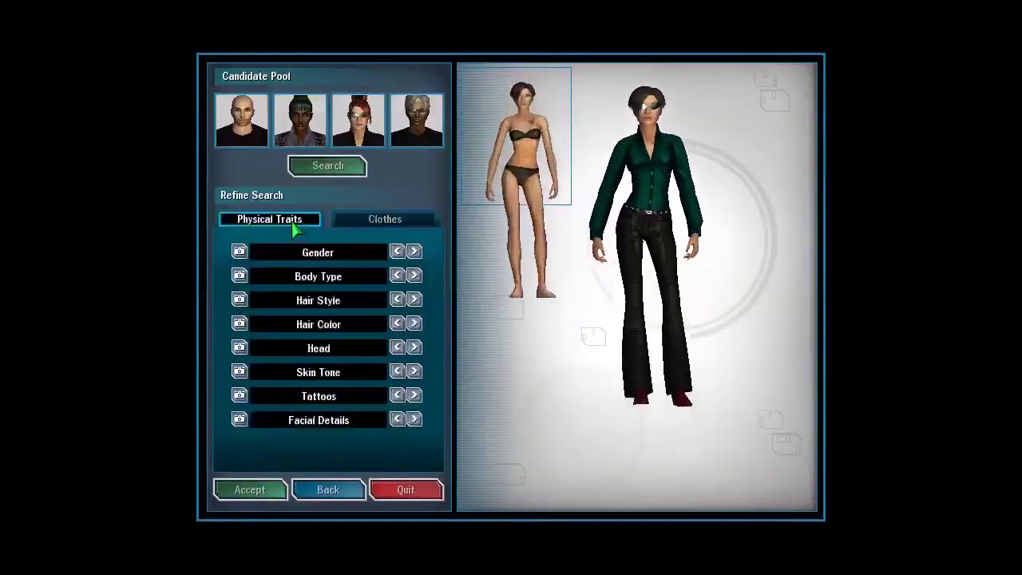
pyautogui.click(383, 222)
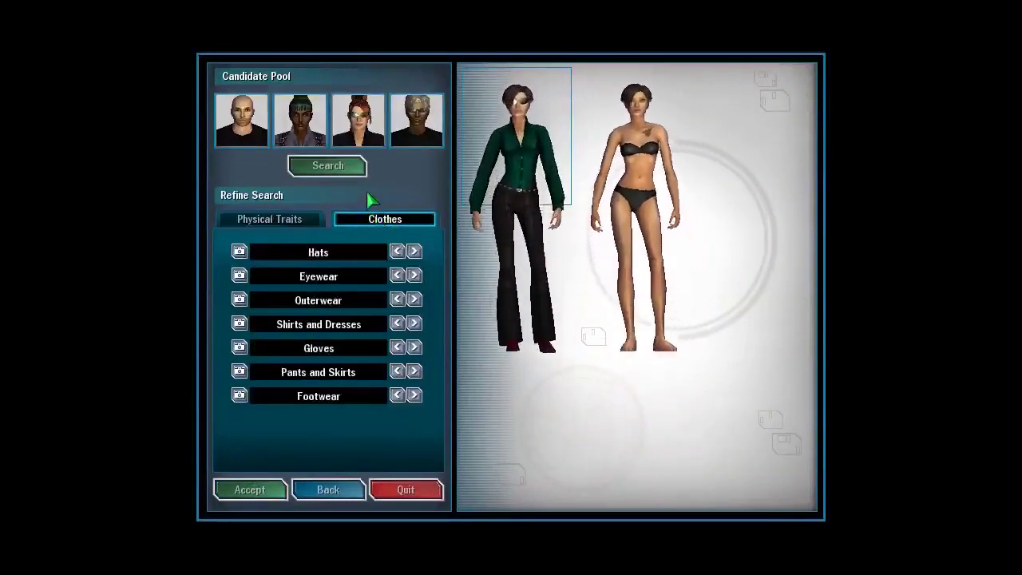
pyautogui.click(365, 126)
pyautogui.click(412, 130)
pyautogui.click(310, 128)
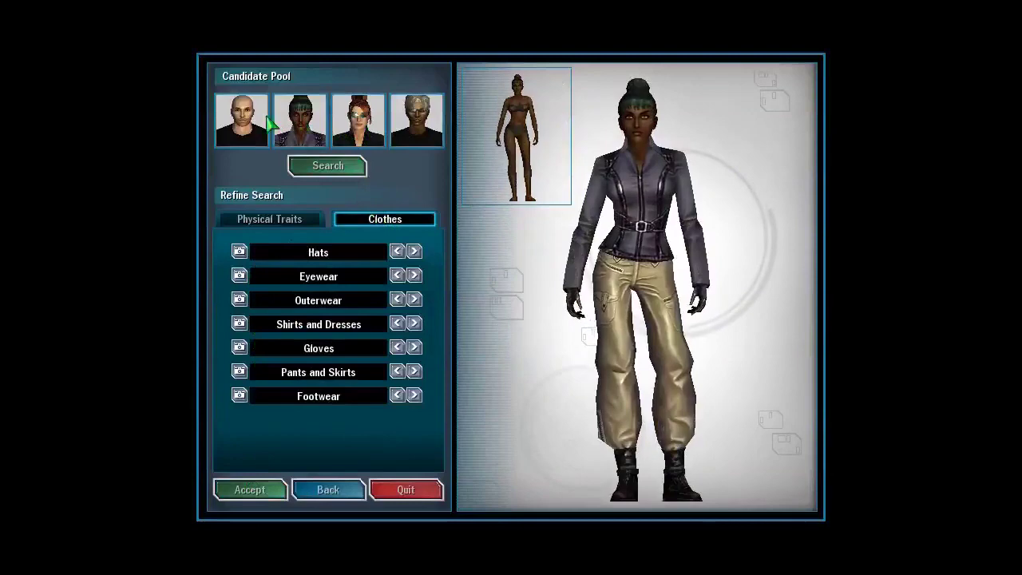
pyautogui.click(260, 120)
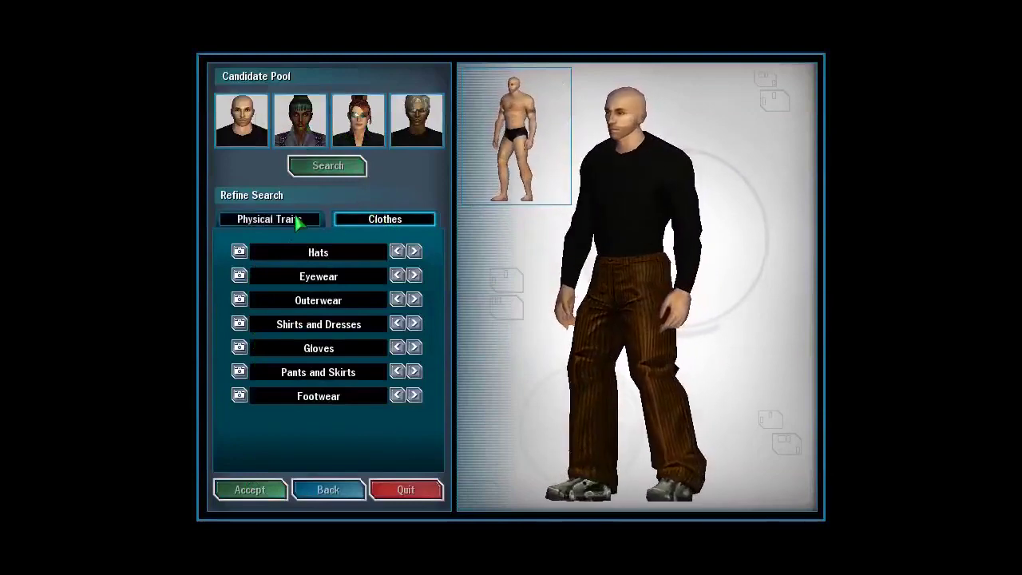
pyautogui.click(296, 221)
pyautogui.click(356, 223)
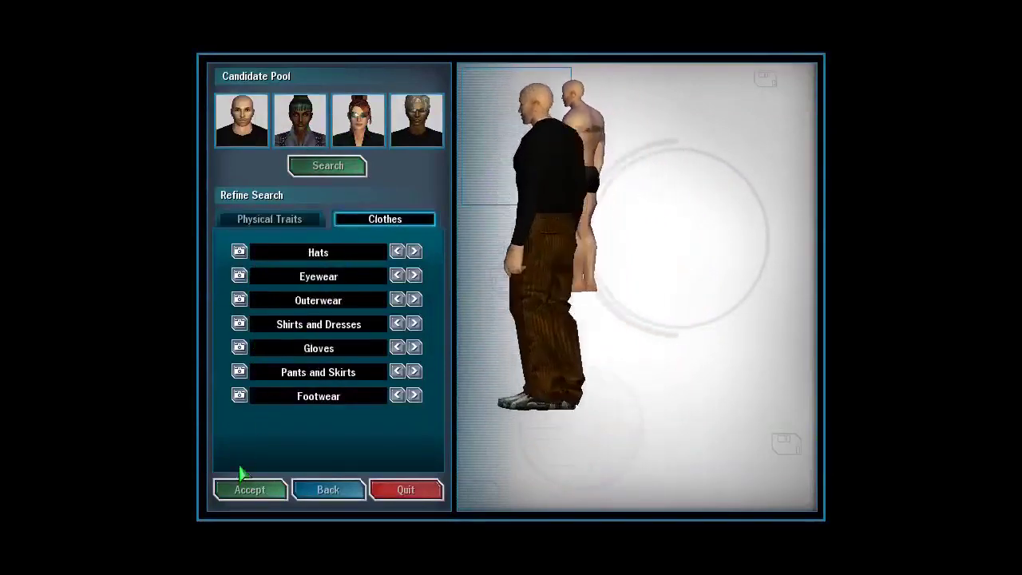
pyautogui.click(241, 489)
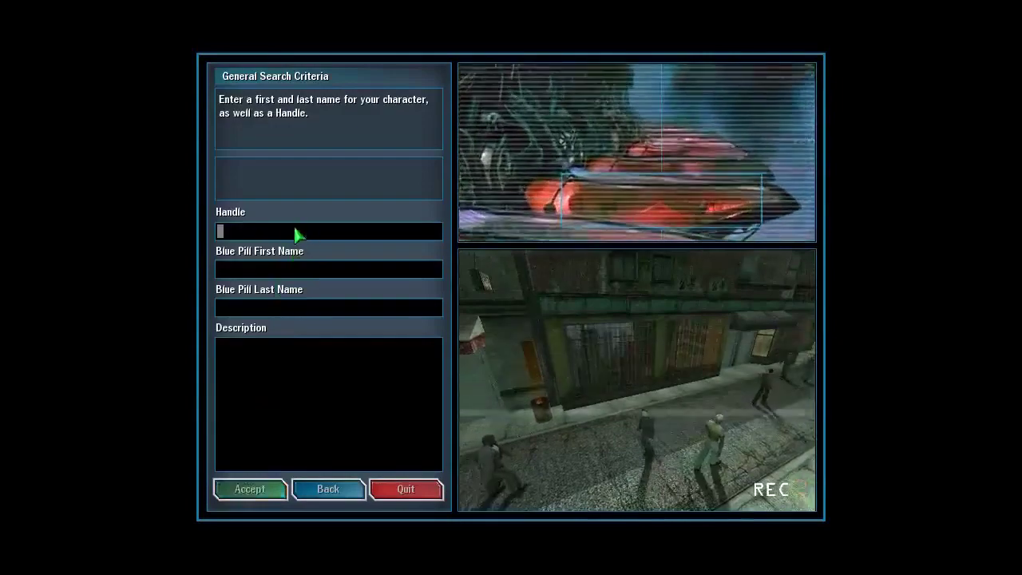
# - Enter handle WideBoy, name Wide Boy, and description 'You can enter description here.', then submit
pyautogui.write('WideBoy')
pyautogui.press('Tab')
pyautogui.write('Wide')
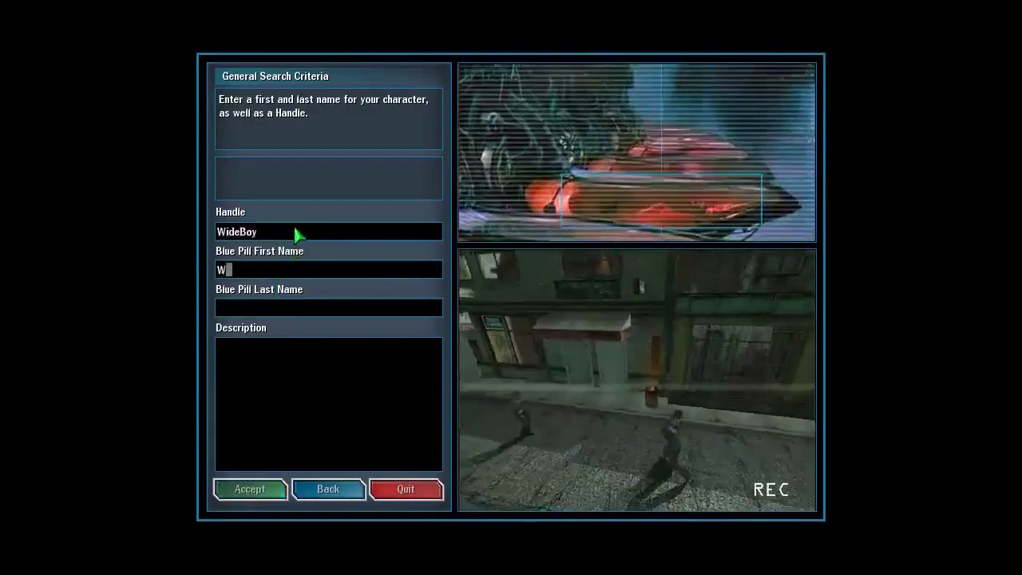
pyautogui.press('Tab')
pyautogui.write('Boy')
pyautogui.press('Tab')
pyautogui.write('You can')
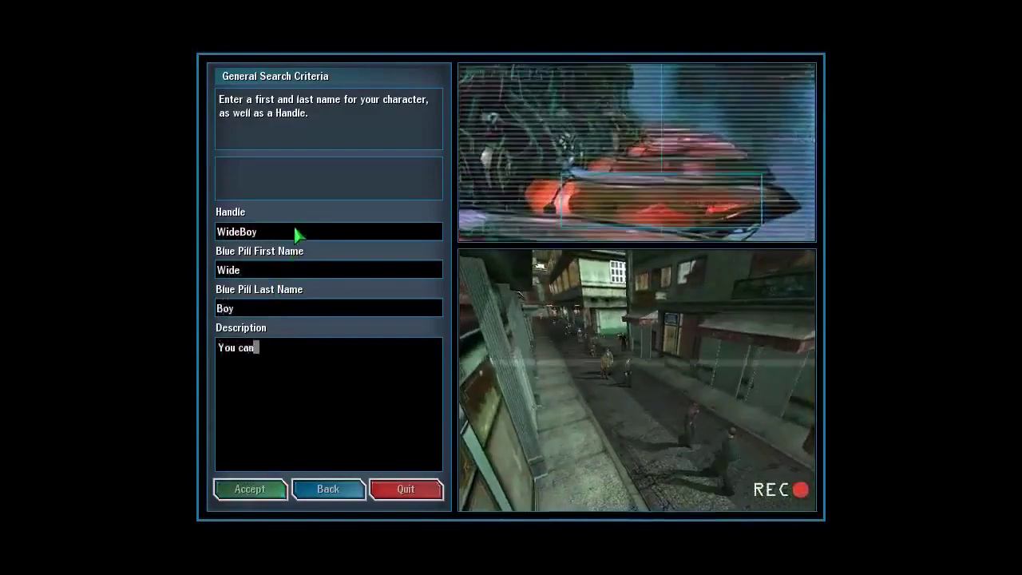
pyautogui.write(' enter description here.')
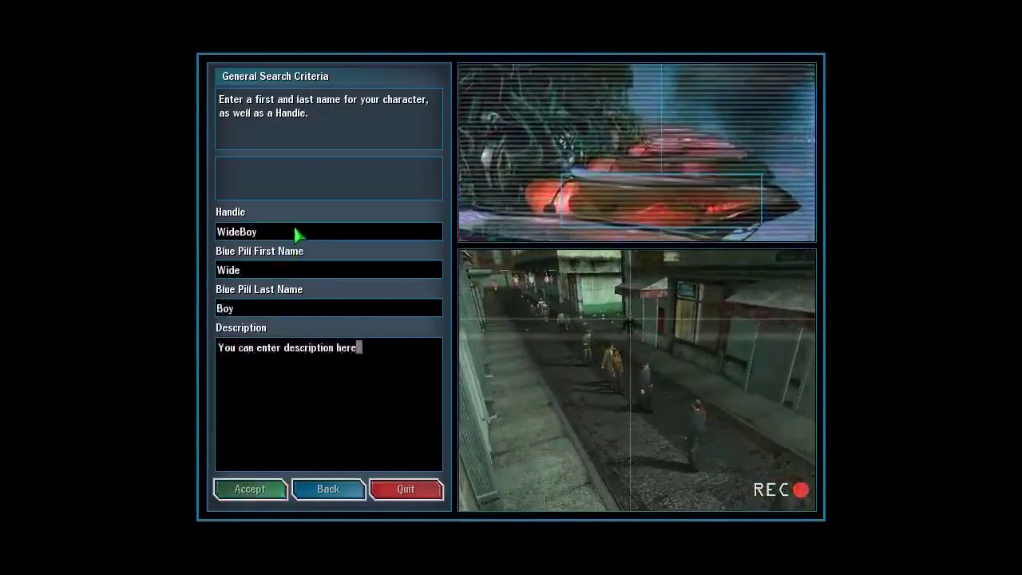
pyautogui.click(248, 490)
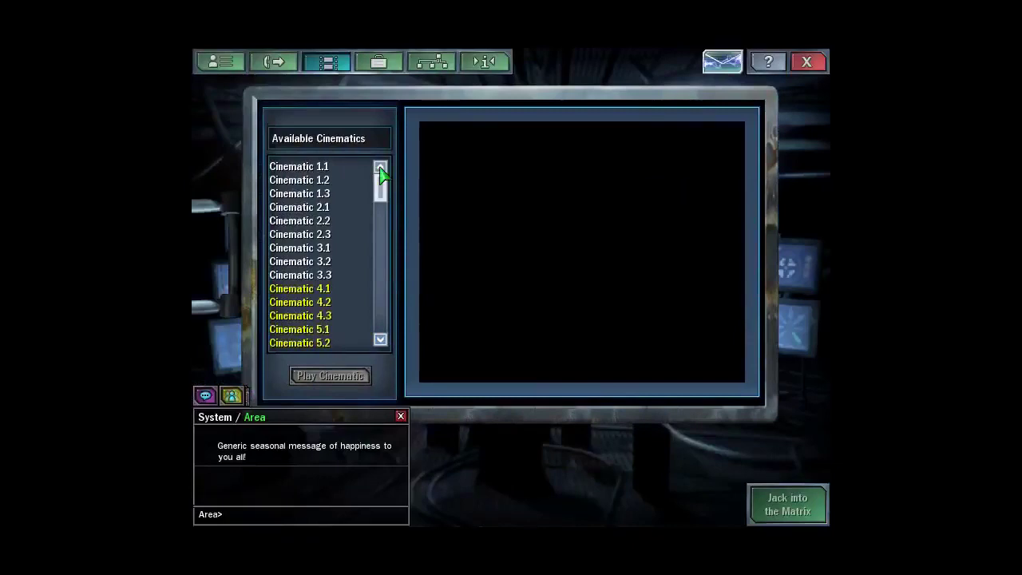
# - Preview Cinematics 1.1, 2.1, 2.3 and 3.2 in the Available Cinematics list
pyautogui.click(315, 170)
pyautogui.click(315, 207)
pyautogui.click(315, 234)
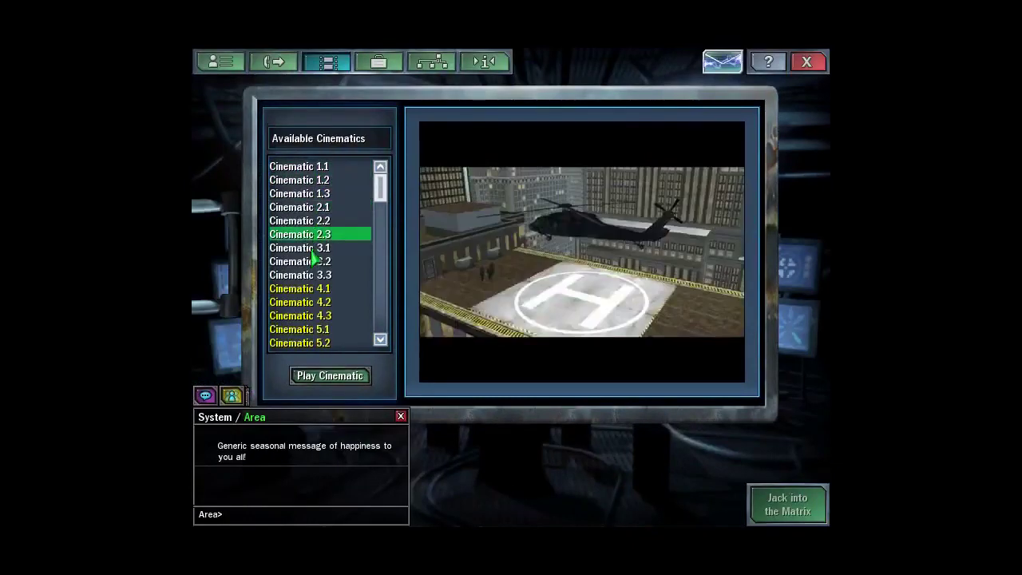
pyautogui.click(315, 261)
# - In Hardlines, expand Richland, select Mara (Central), and jack into the Matrix
pyautogui.click(274, 61)
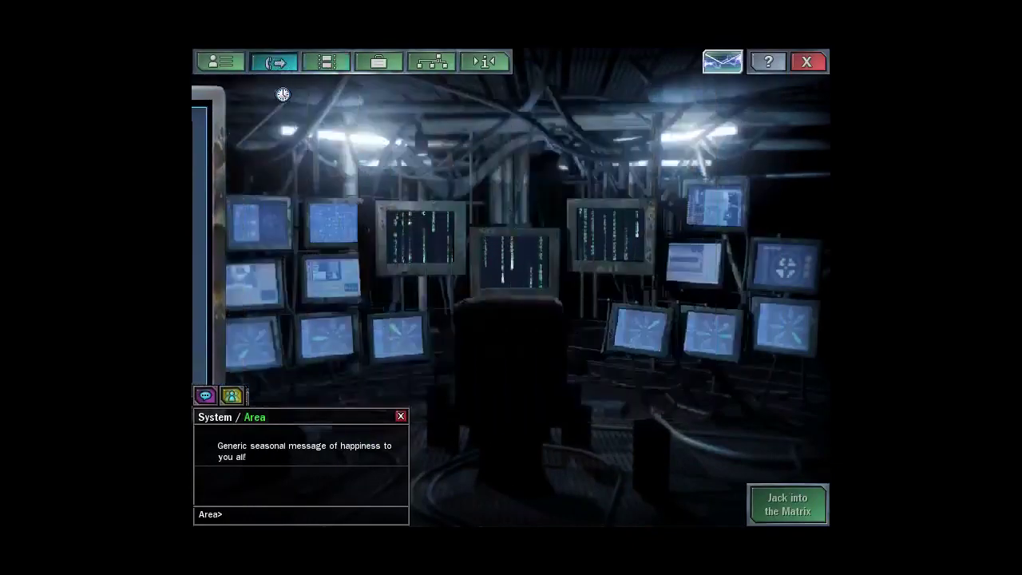
pyautogui.click(304, 224)
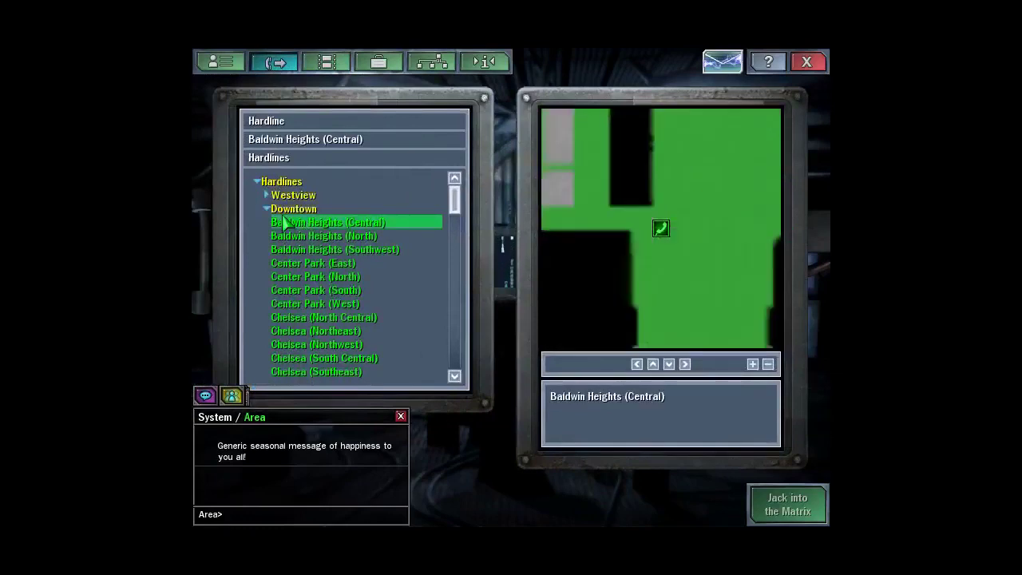
pyautogui.click(279, 209)
pyautogui.click(275, 222)
pyautogui.scroll(-2, 348, 308)
pyautogui.scroll(-3, 344, 304)
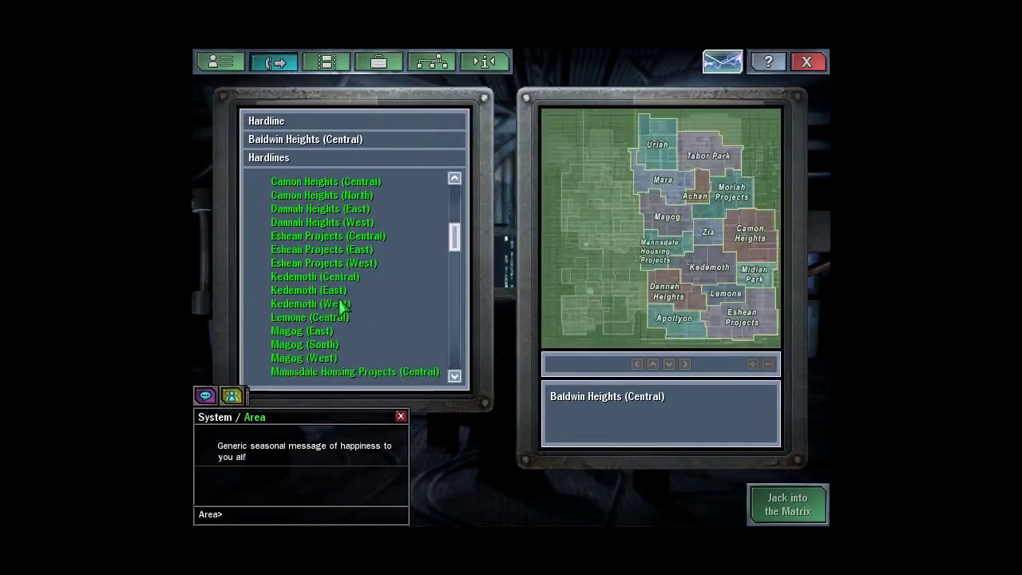
pyautogui.click(323, 301)
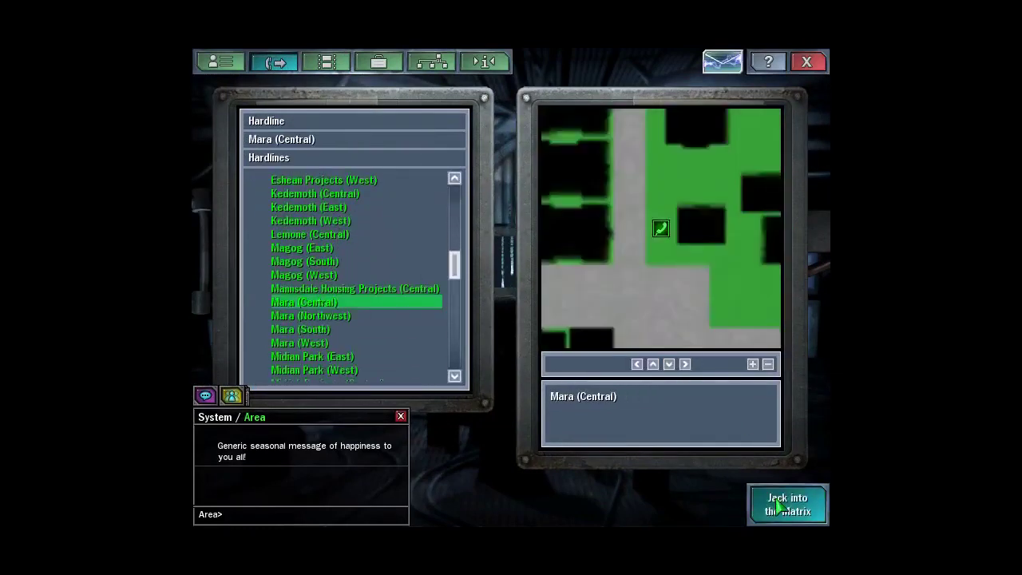
pyautogui.click(781, 506)
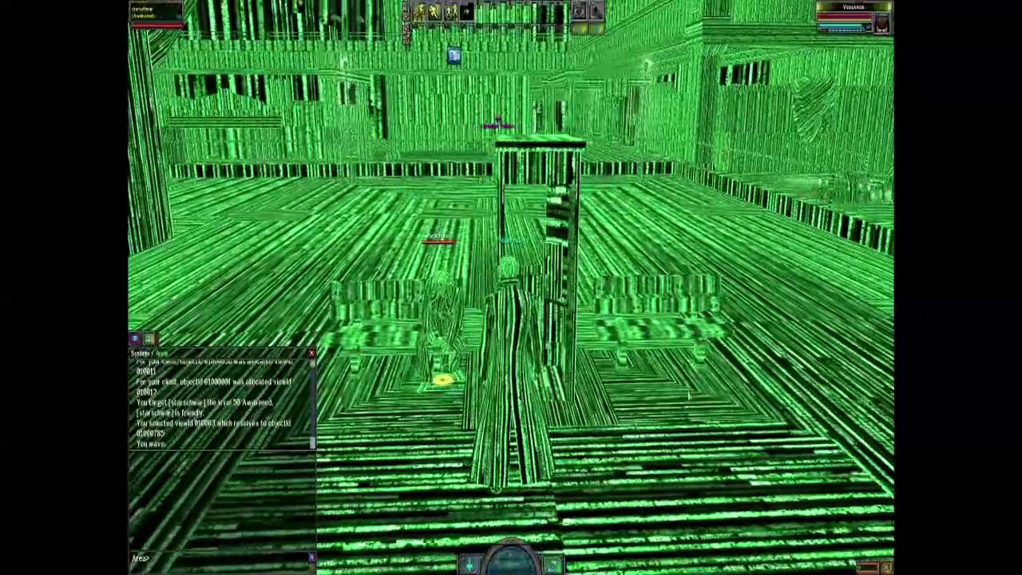
# - Once loaded, walk the character forward and turn left toward the phone booth area
pyautogui.press('w')
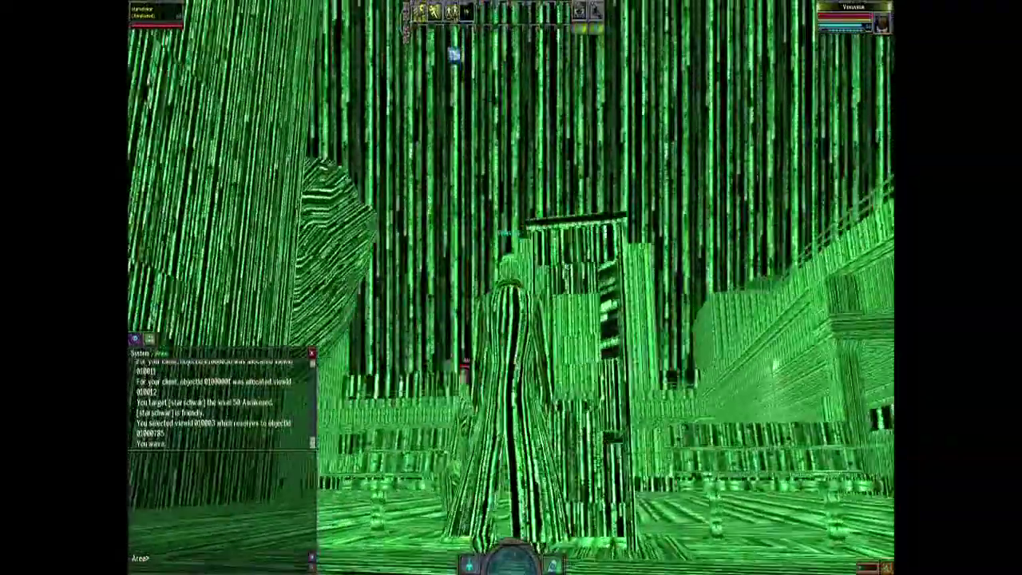
pyautogui.press('a')
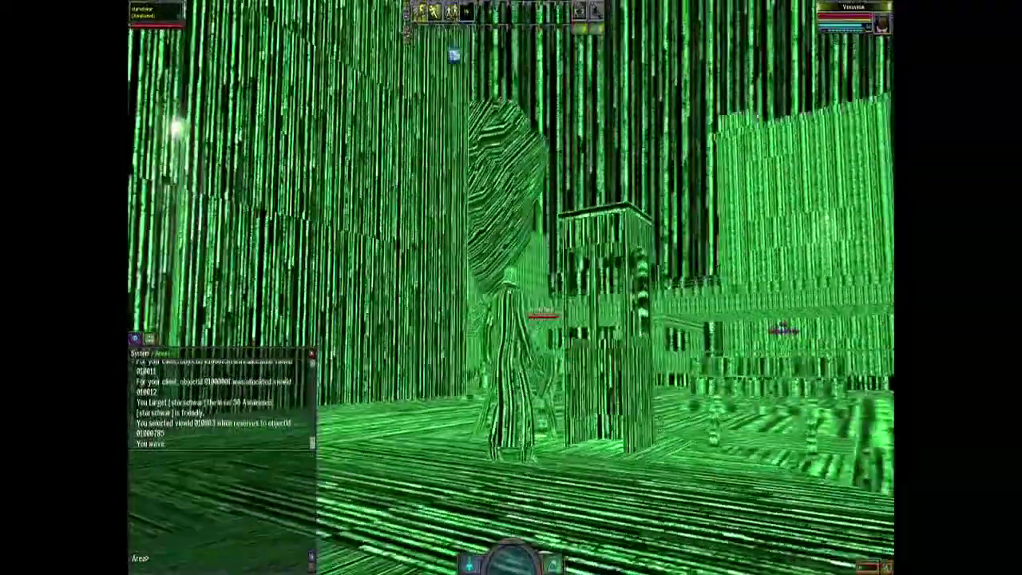
pyautogui.press('a')
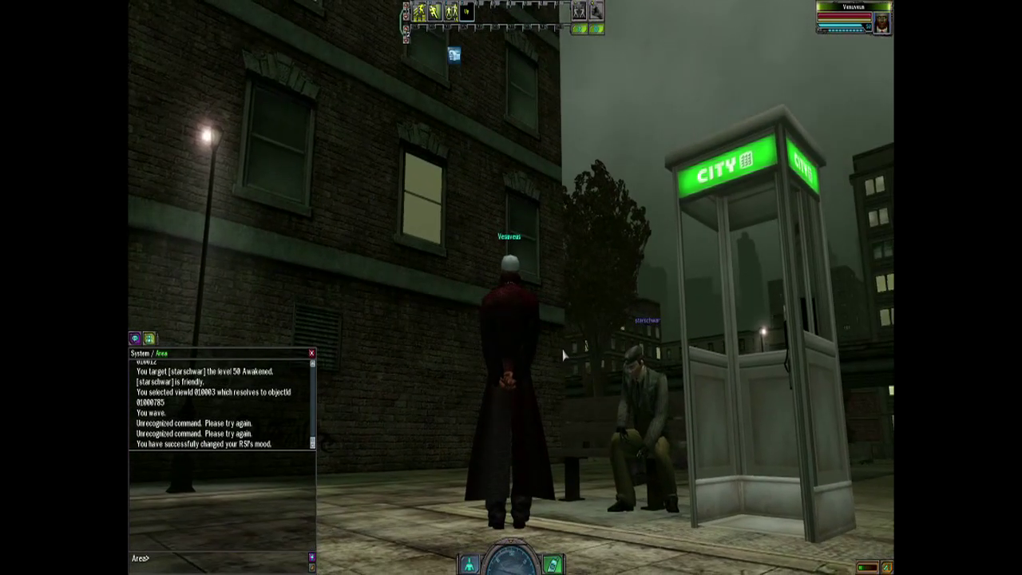
# - Pull the camera back and walk the character toward the phone booth
pyautogui.scroll(-5, 565, 352)
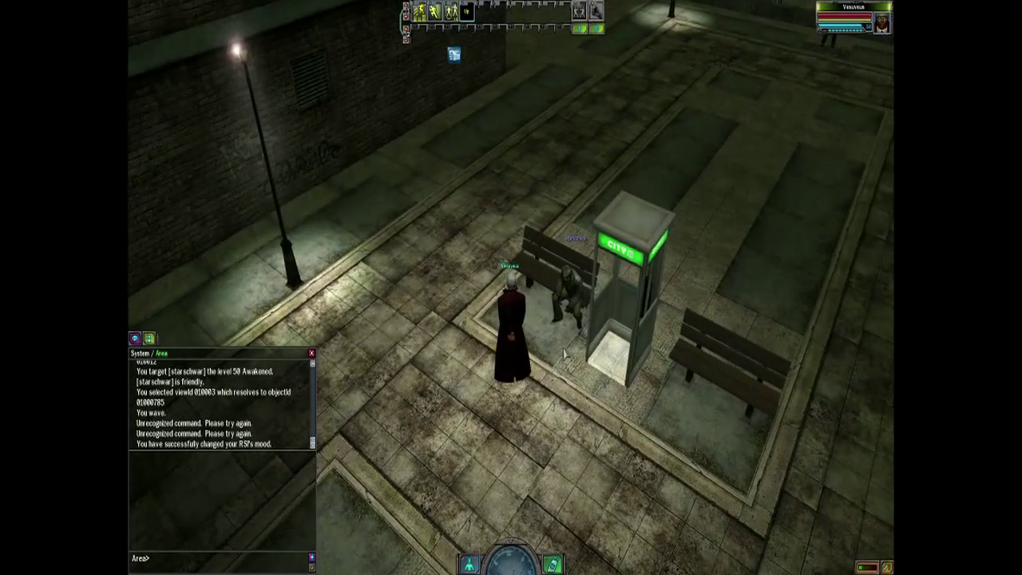
pyautogui.click(565, 352)
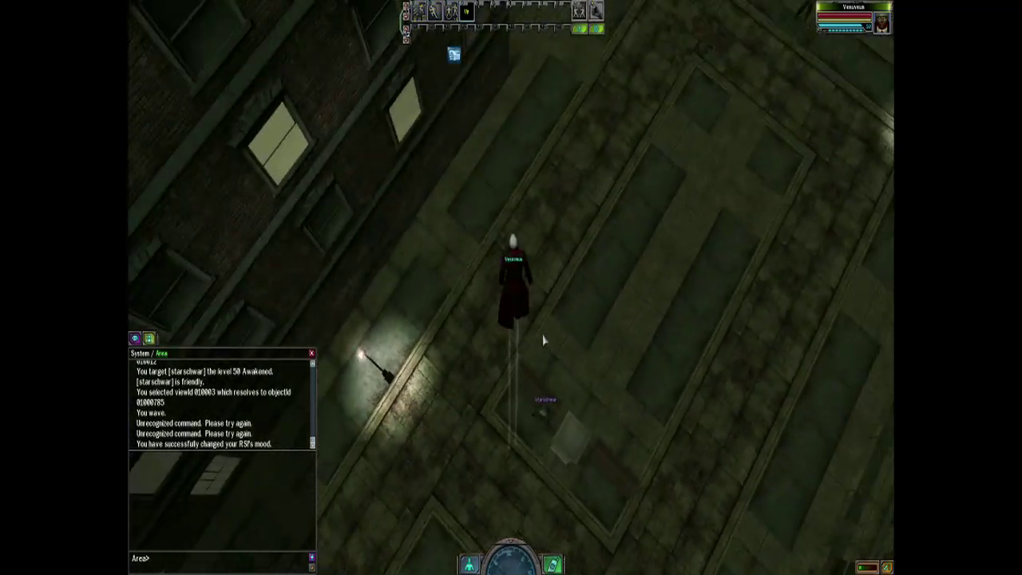